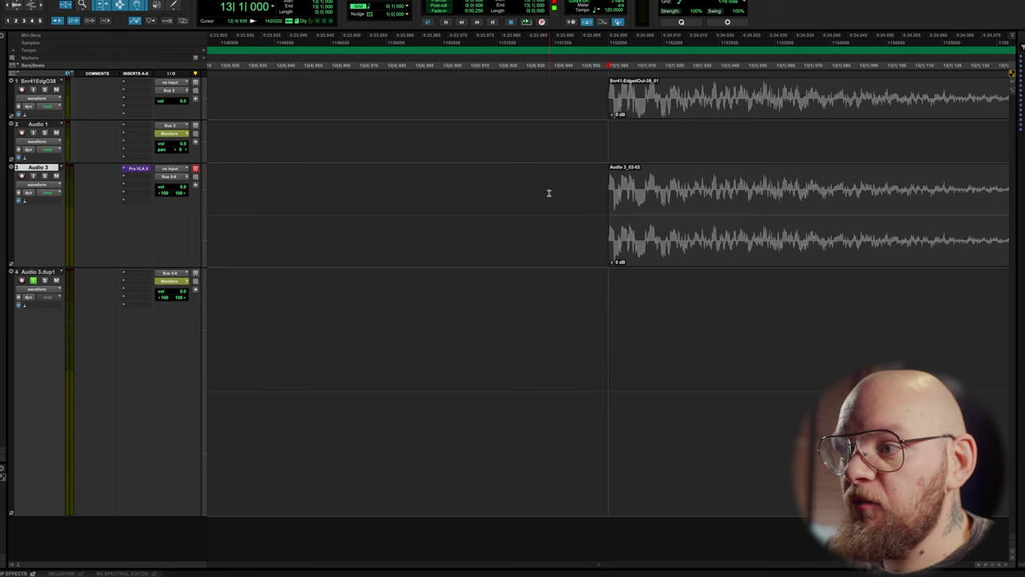
Zoom around the snare hit starts, then select the full Audio 3_02-02 clip span.
scroll(558, 203, right, 5)
key(super+bracketright)
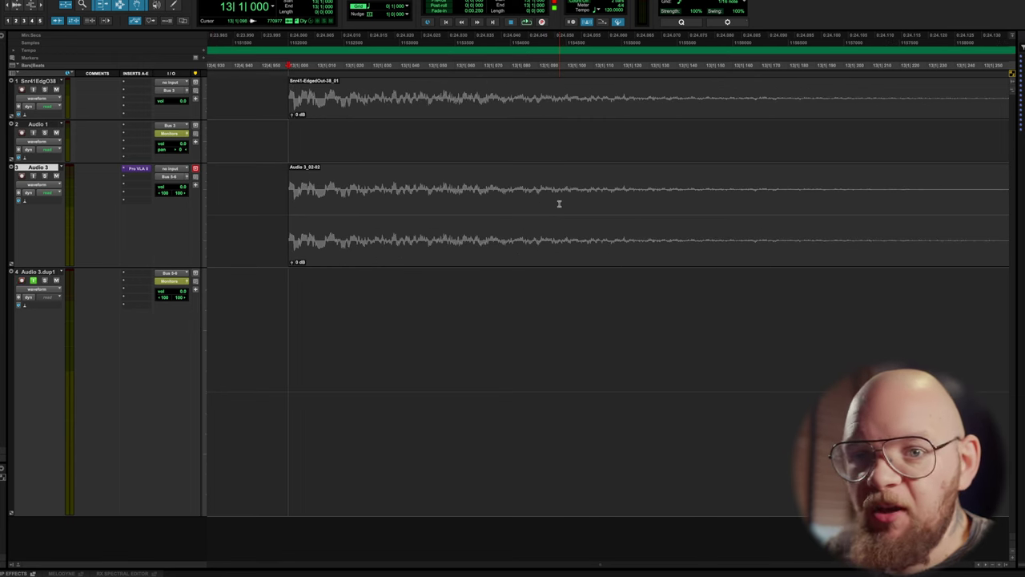
scroll(558, 205, left, 5)
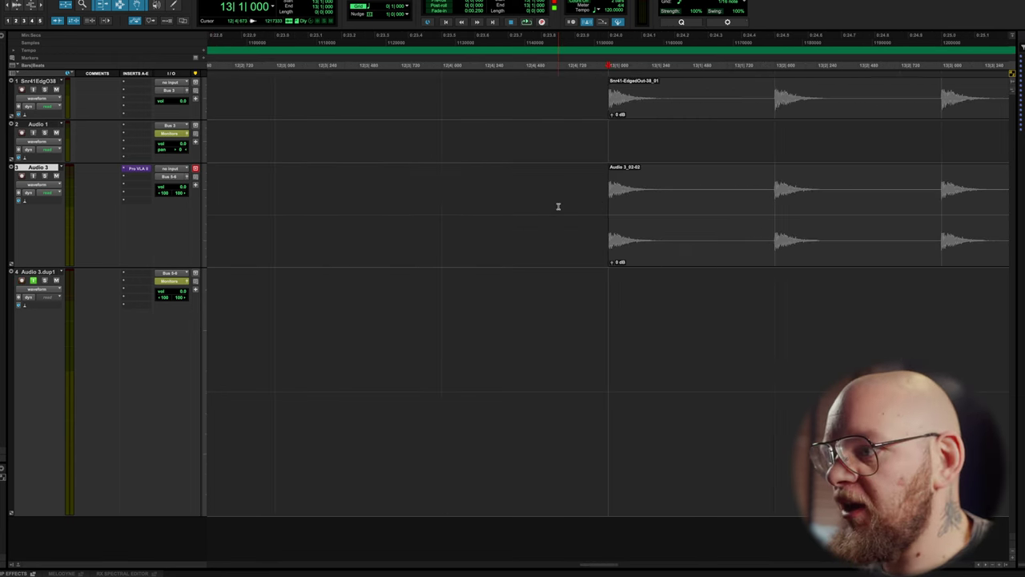
scroll(555, 206, right, 3)
key(super+bracketleft)
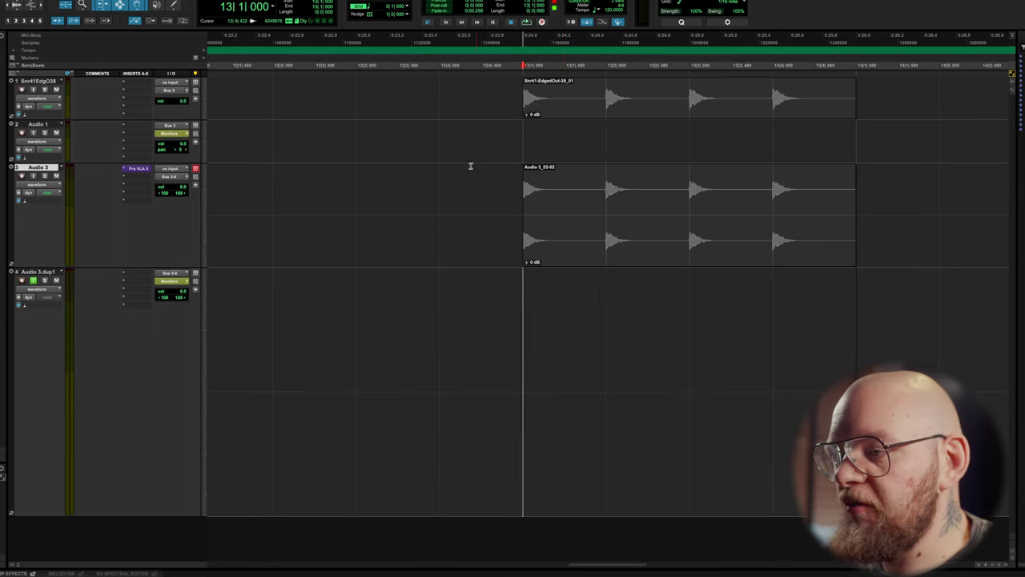
click(629, 255)
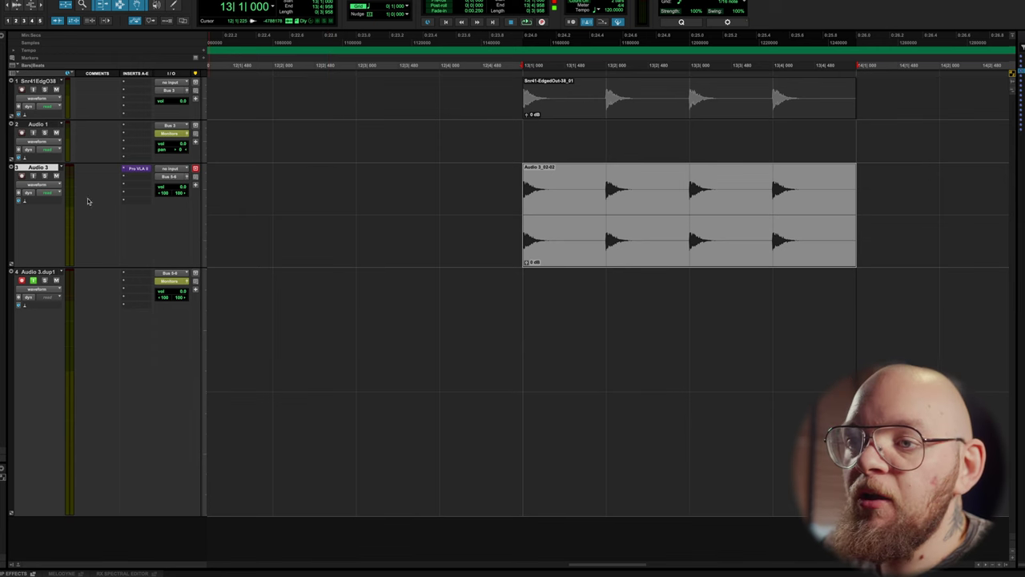
Record the Bus 5-6 loopback snare onto Audio 3.dup1, creating clip Audio 3.dup1_41.
click(42, 272)
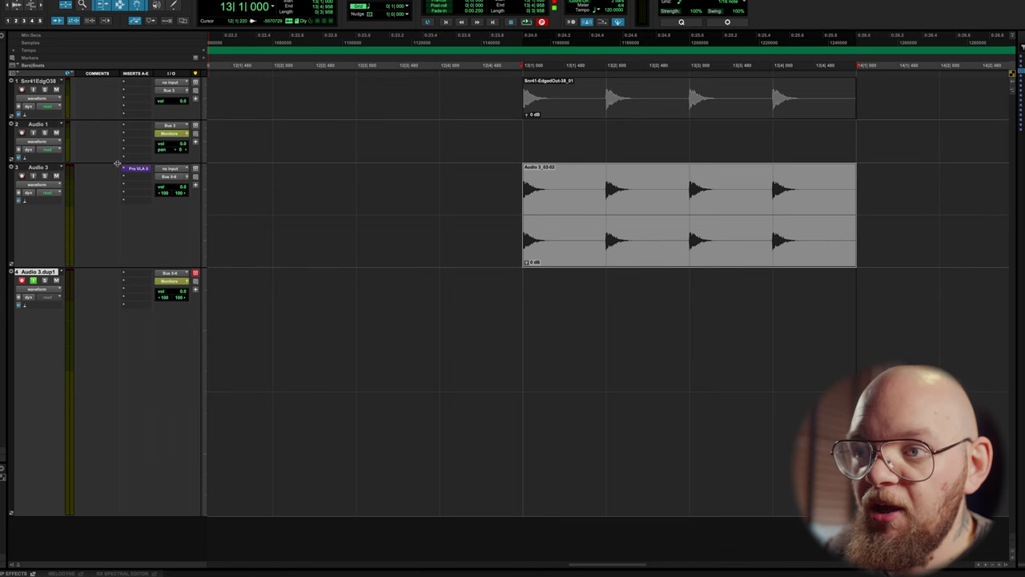
click(53, 167)
click(45, 273)
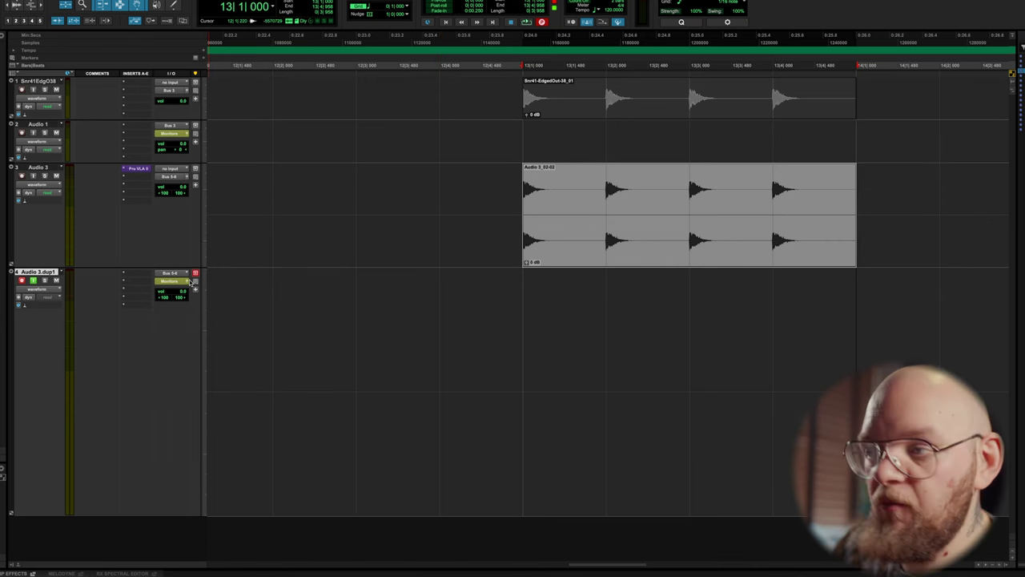
key(super+space)
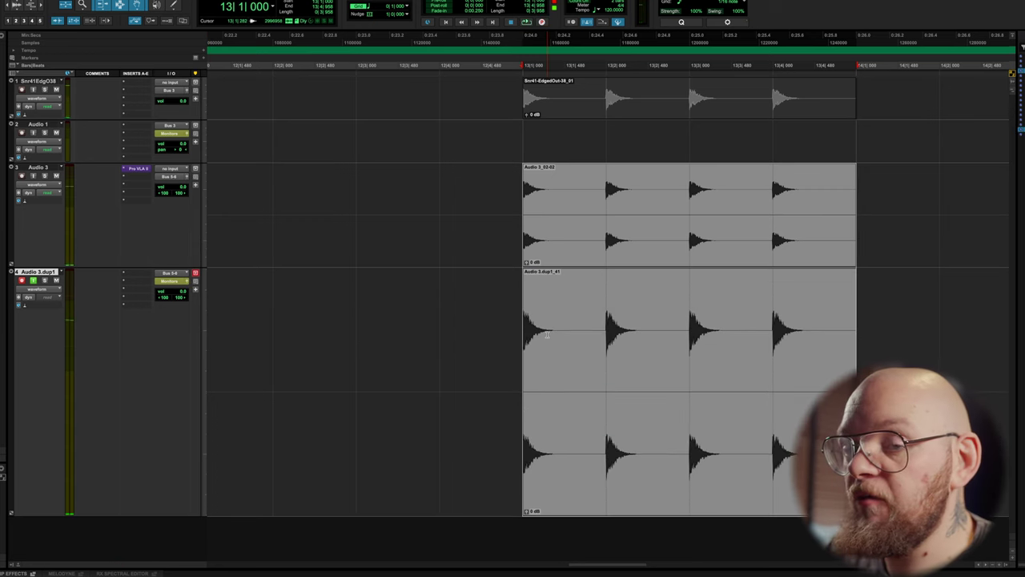
Select the new Audio 3.dup1_41 clip and zoom far in on its start.
click(509, 224)
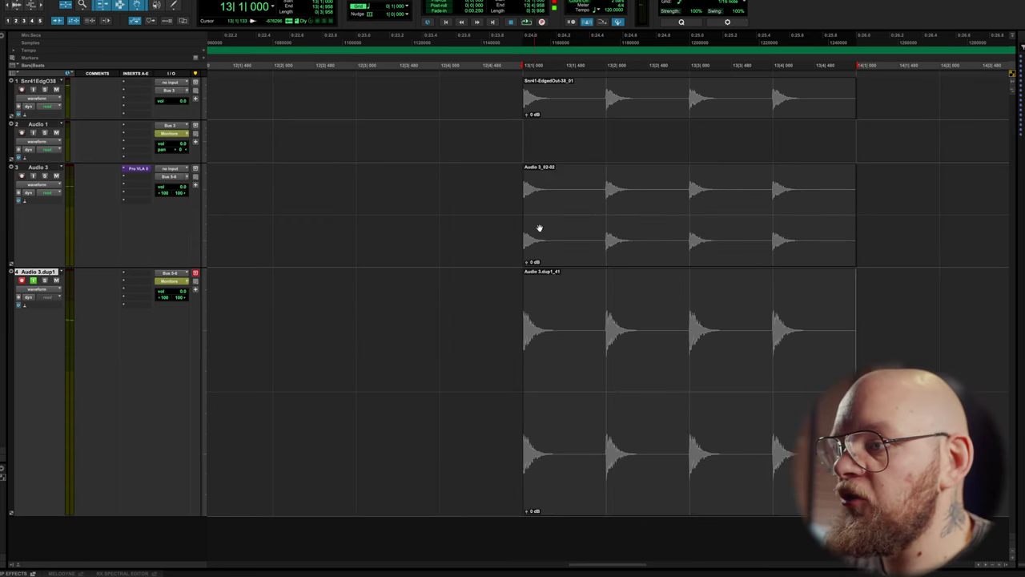
click(586, 377)
double_click(585, 377)
key(super+])
key(super+])
key(super+])
key(super+])
key(super+])
key(super+])
key(super+])
key(super+])
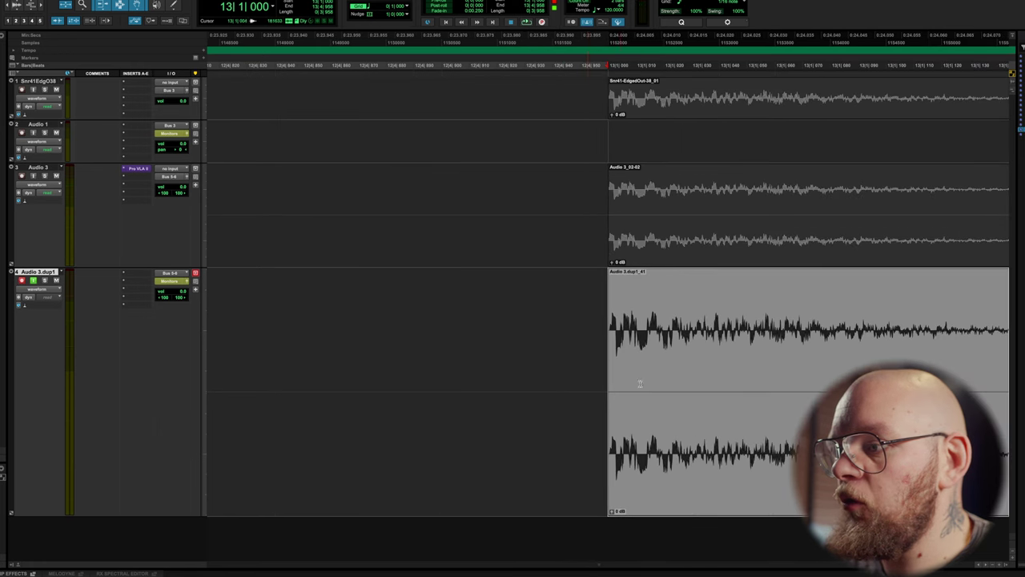
key(super+[)
key(super+[)
key(super+[)
key(super+])
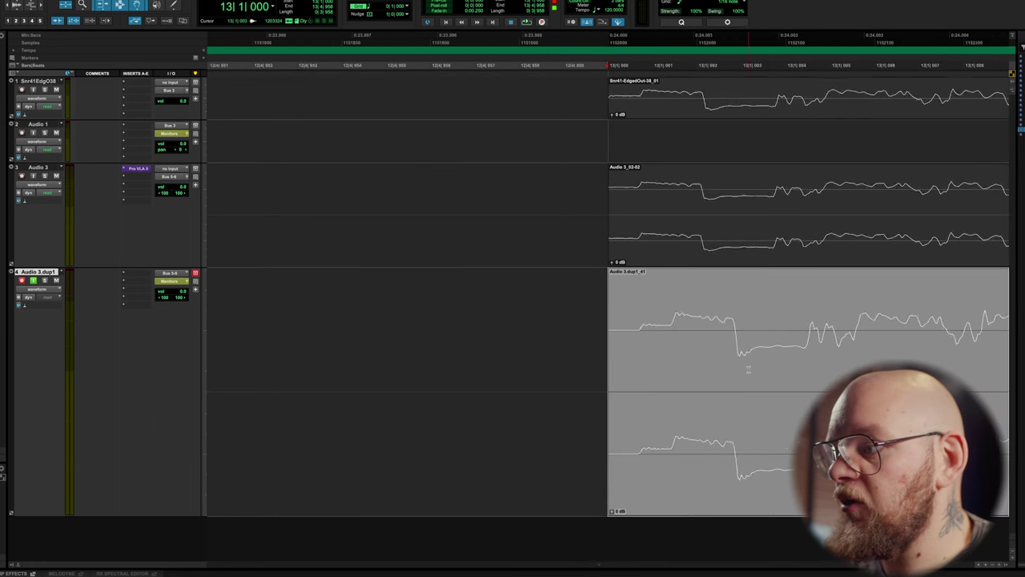
key(super+])
scroll(748, 369, left, 3)
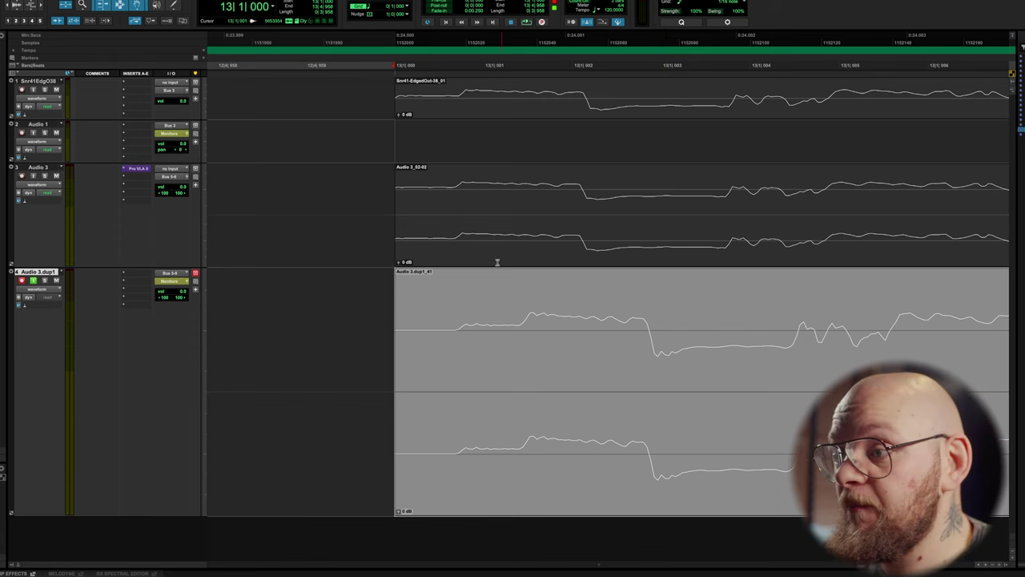
In Grid mode, select from the recorded clip's start to its delayed snare onset.
click(458, 331)
key(super+alt+bracketleft)
key(super+bracketright)
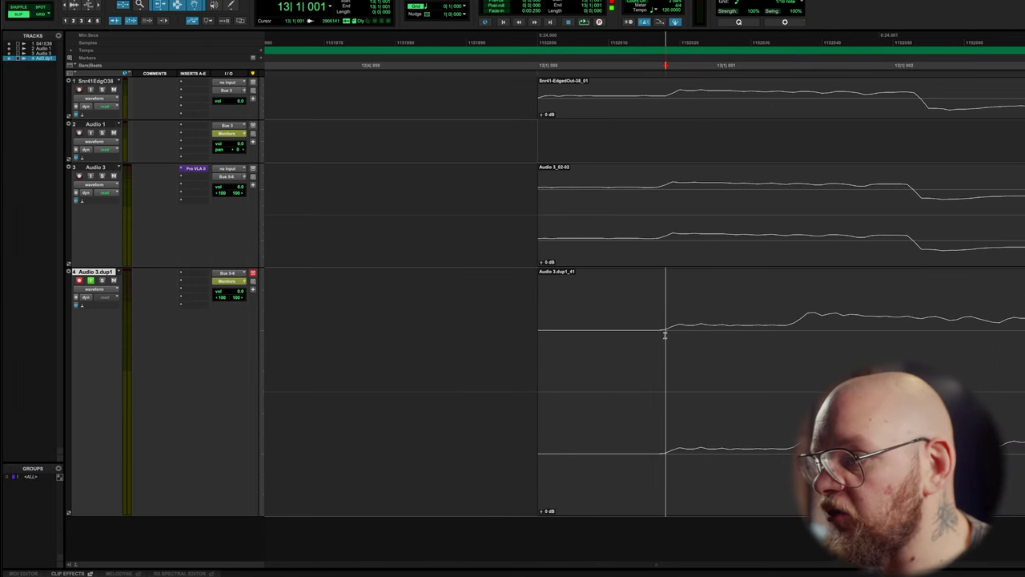
key(alt+Tab)
click(664, 332)
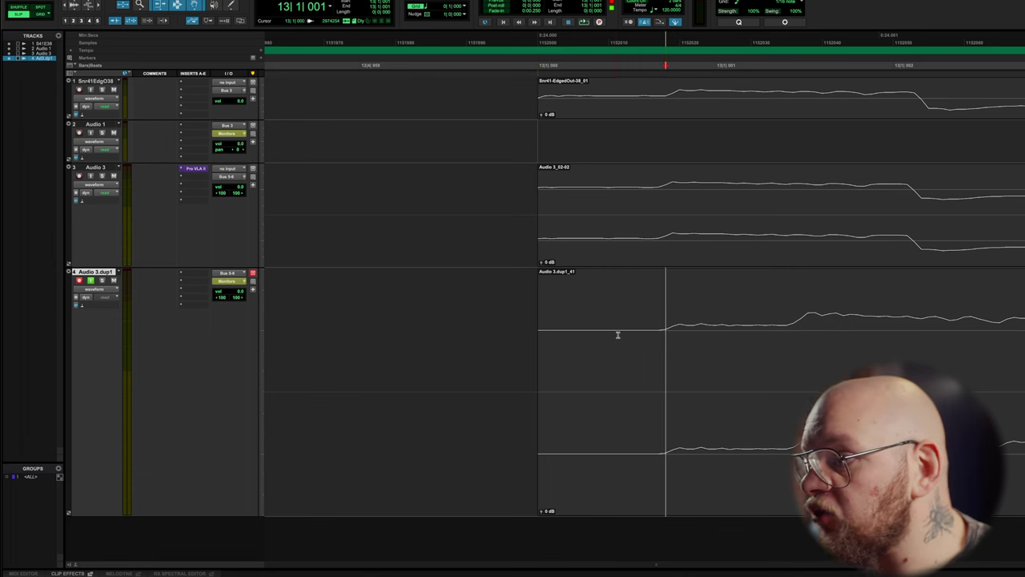
click(40, 14)
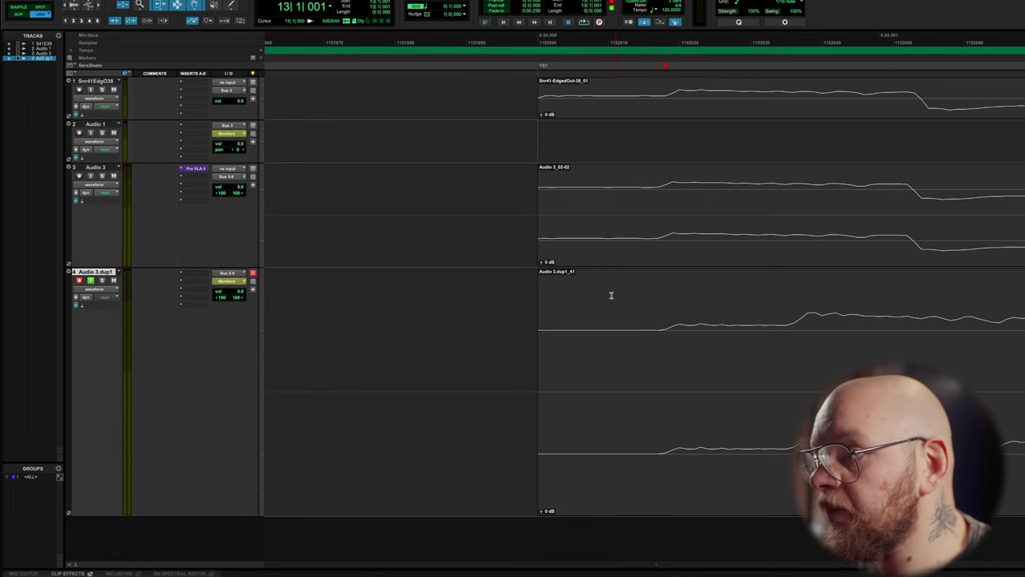
click(664, 330)
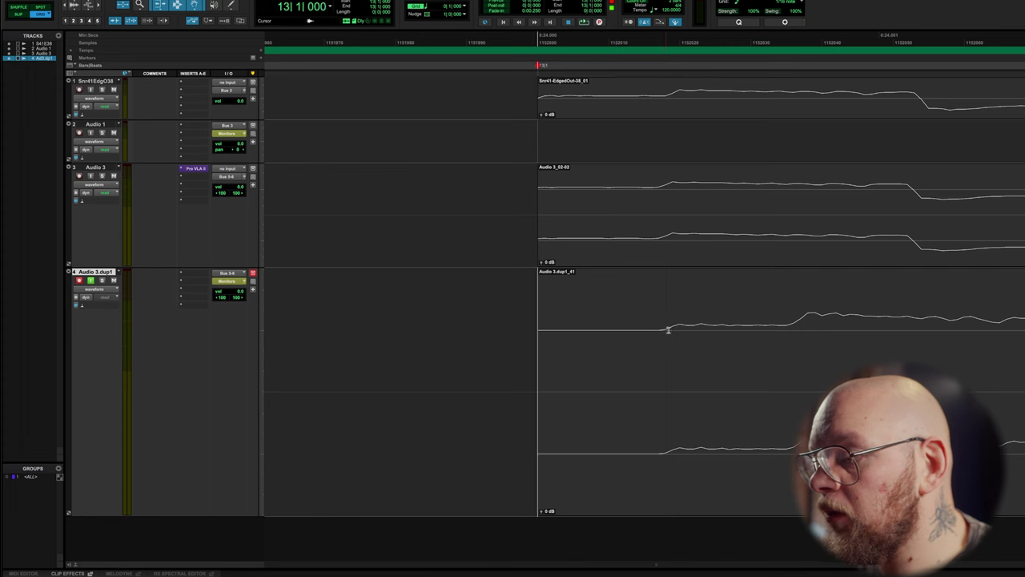
click(665, 330)
click(665, 330)
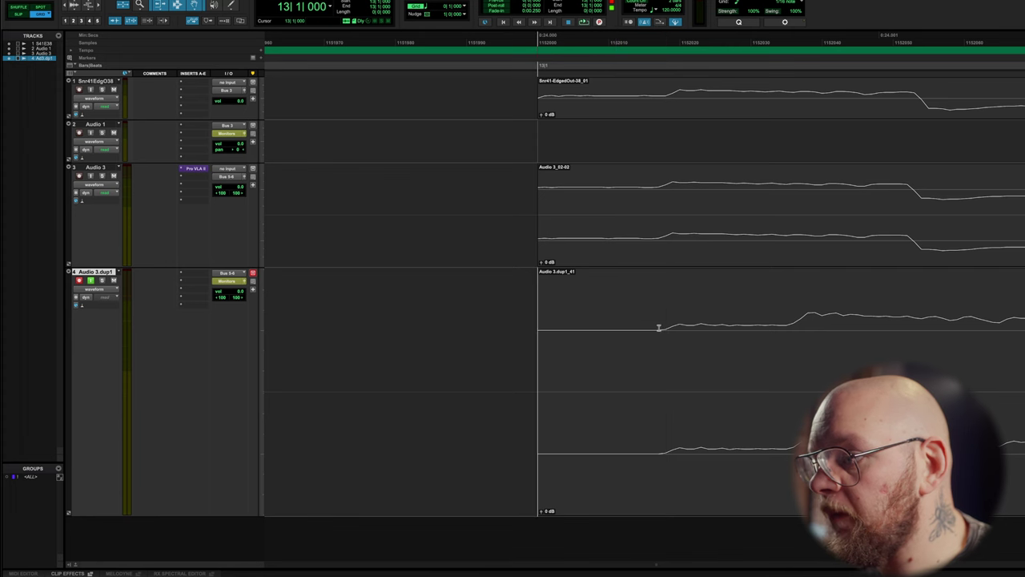
click(665, 329)
drag(665, 330, 634, 331)
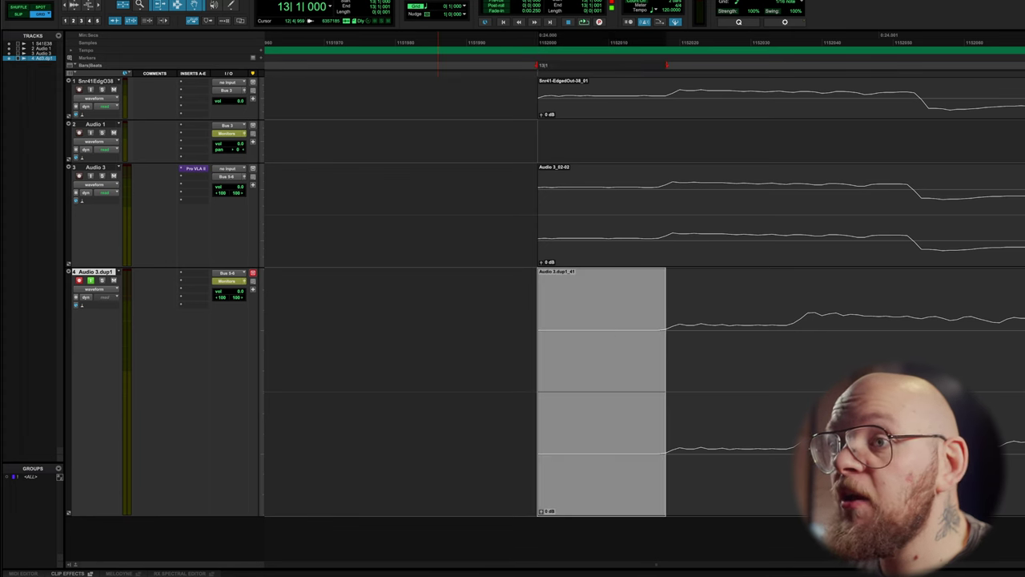
Make Samples the main timebase so the selected latency gap reads 18 samples.
click(95, 44)
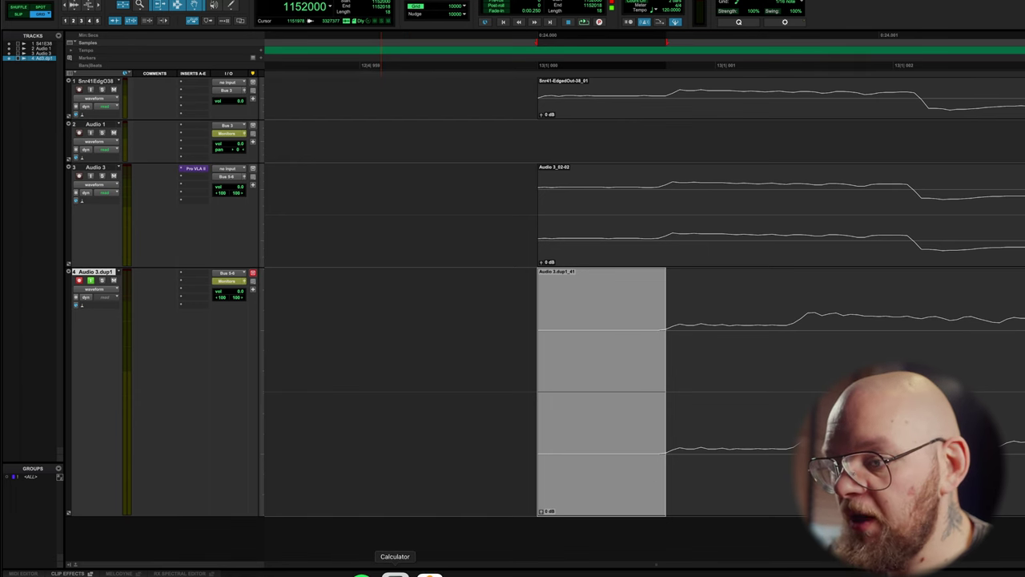
click(394, 573)
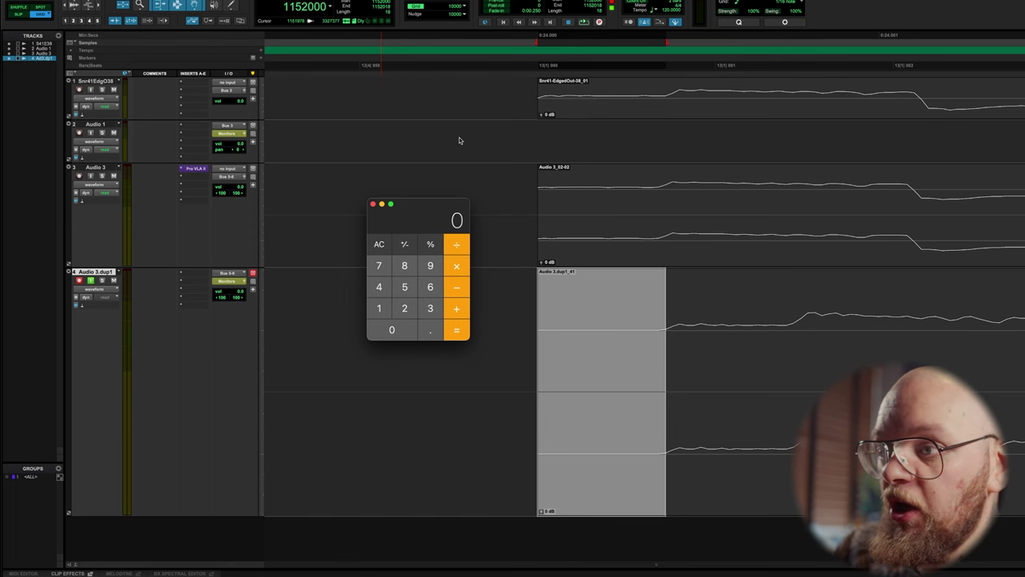
Compute 18 ÷ 48 = 0.375 ms in Calculator, then quit Calculator.
text(18/)
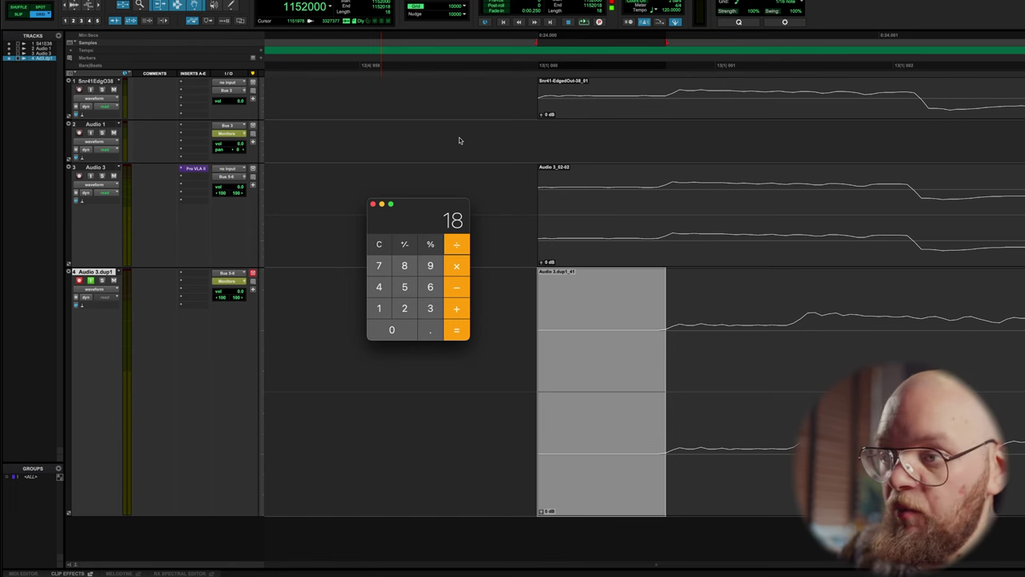
text(48)
key(Return)
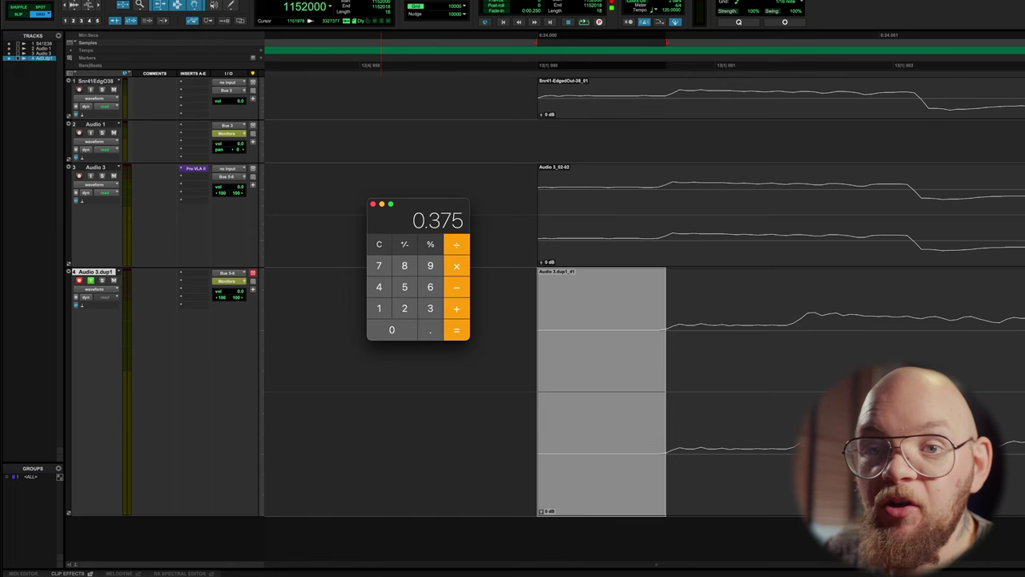
key(super+q)
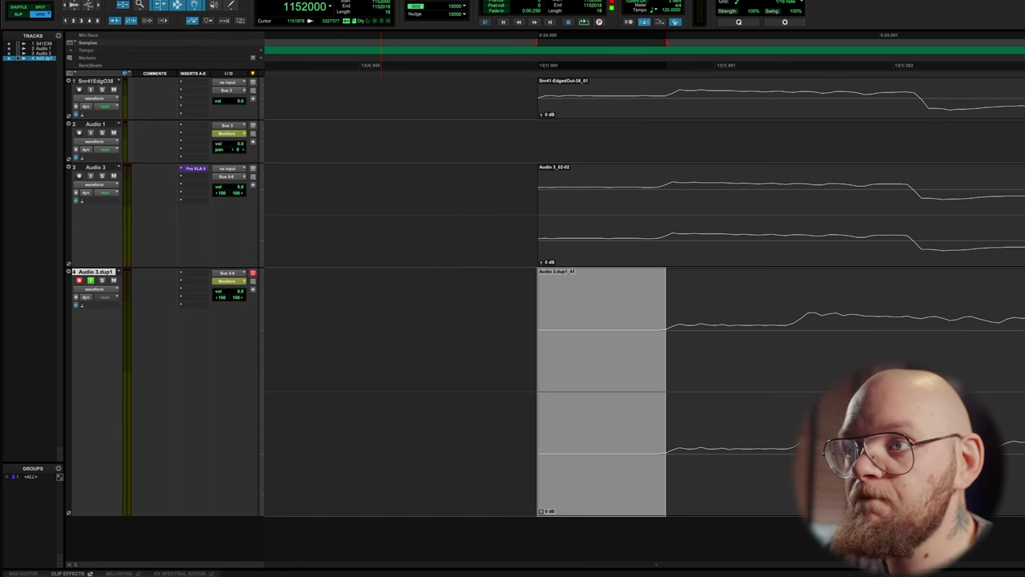
click(267, 0)
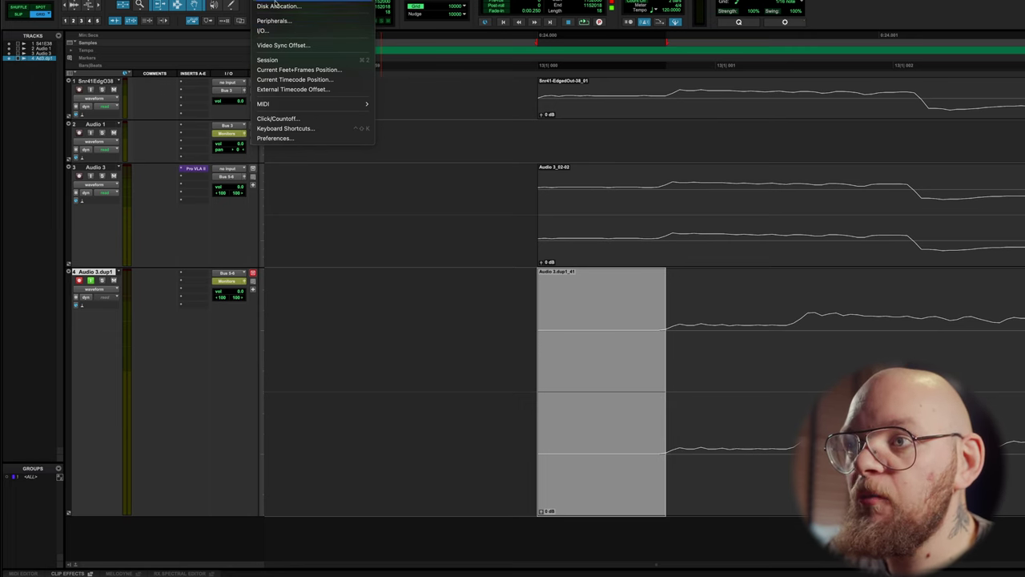
Enter a 0.37 ms H/W Insert Delay for channels 1 and 2 in I/O Setup.
click(285, 33)
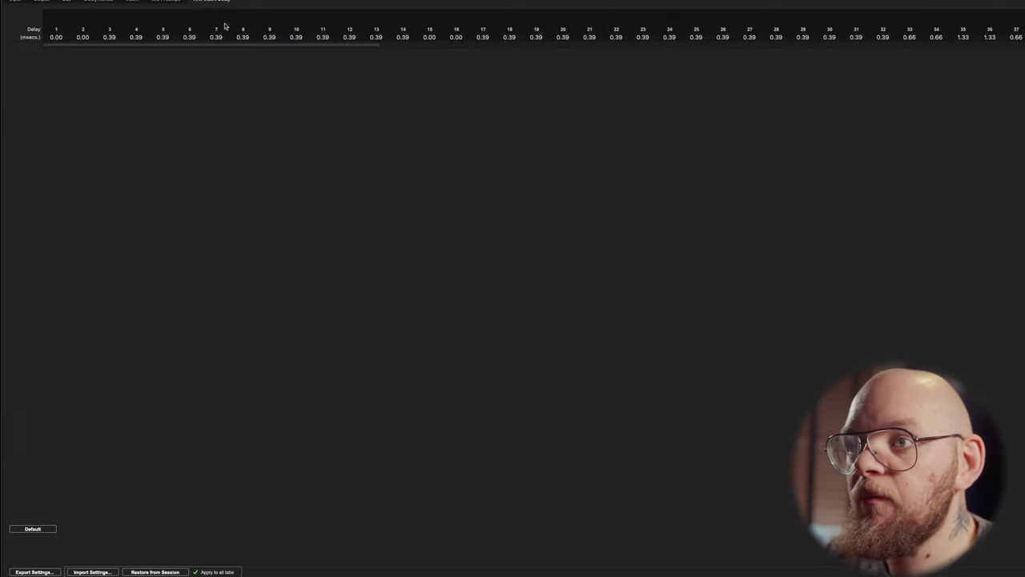
click(57, 37)
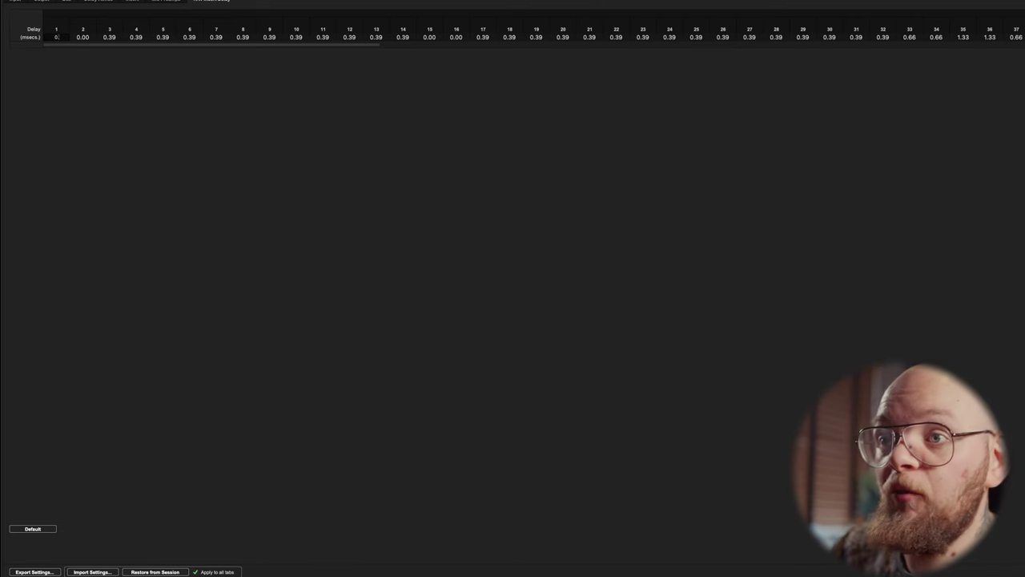
key(Tab)
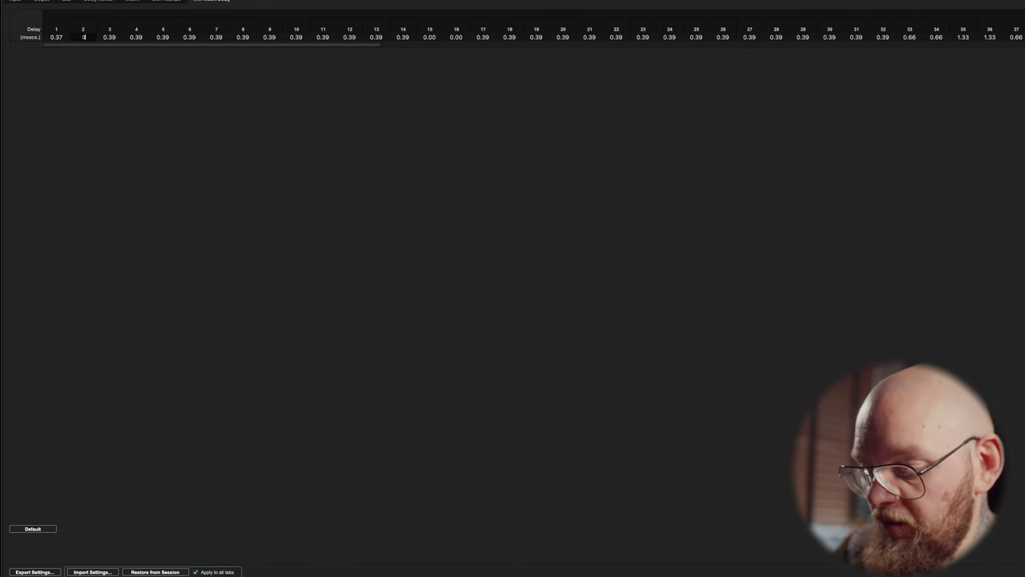
key(Return)
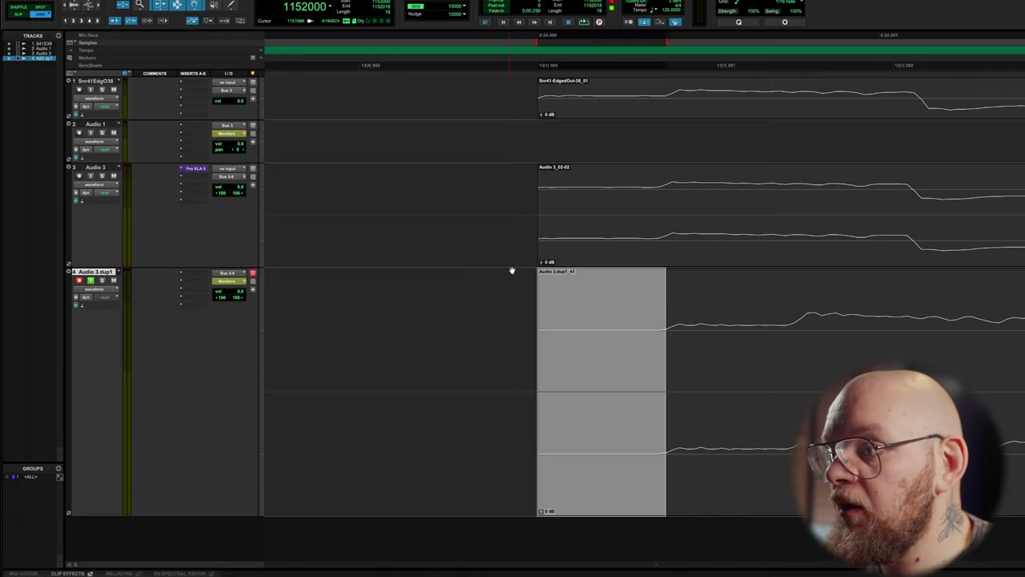
click(557, 258)
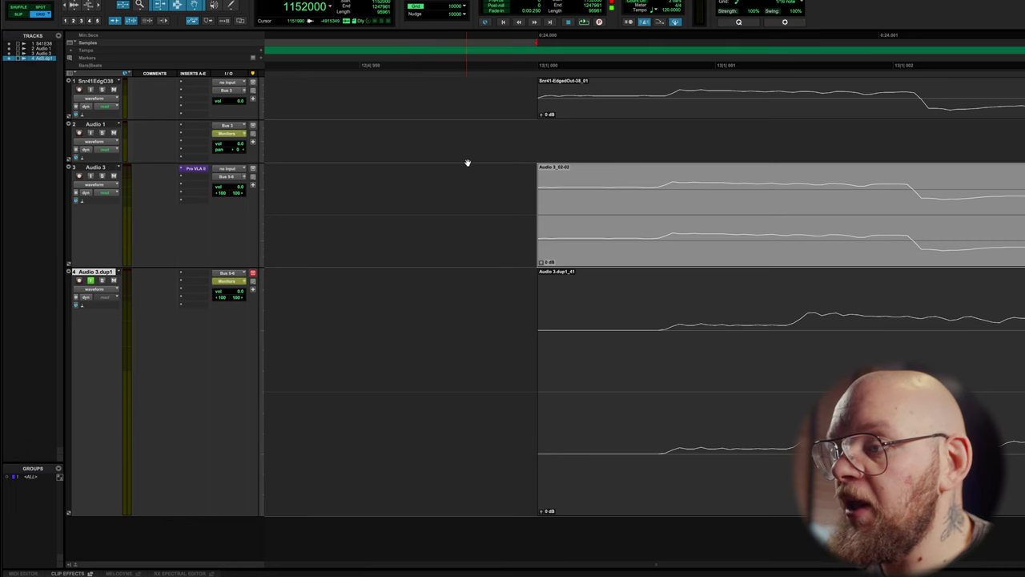
Run a test loopback re-recording and zoom in to compare the new and original snare waveforms.
key(space)
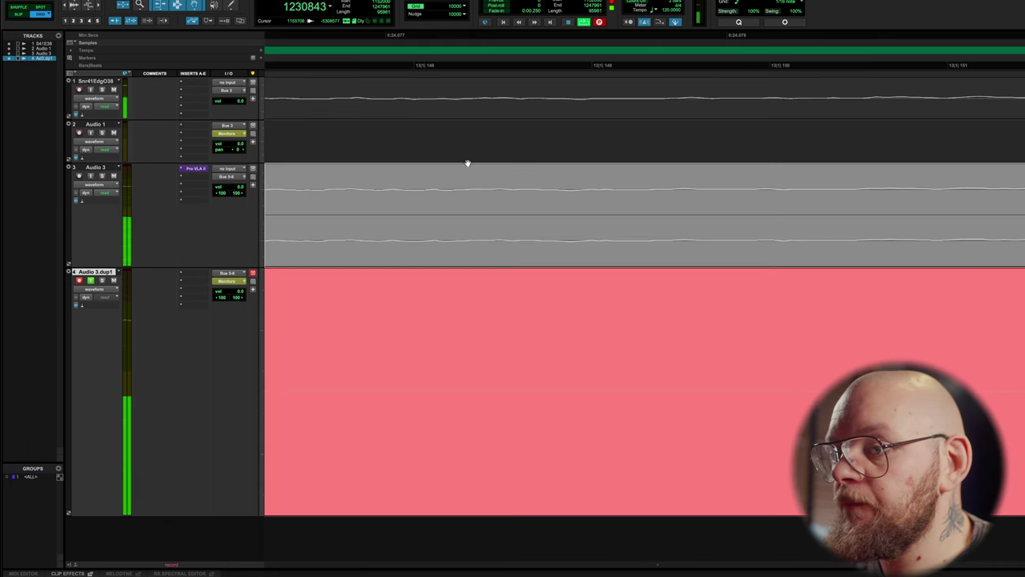
key(space)
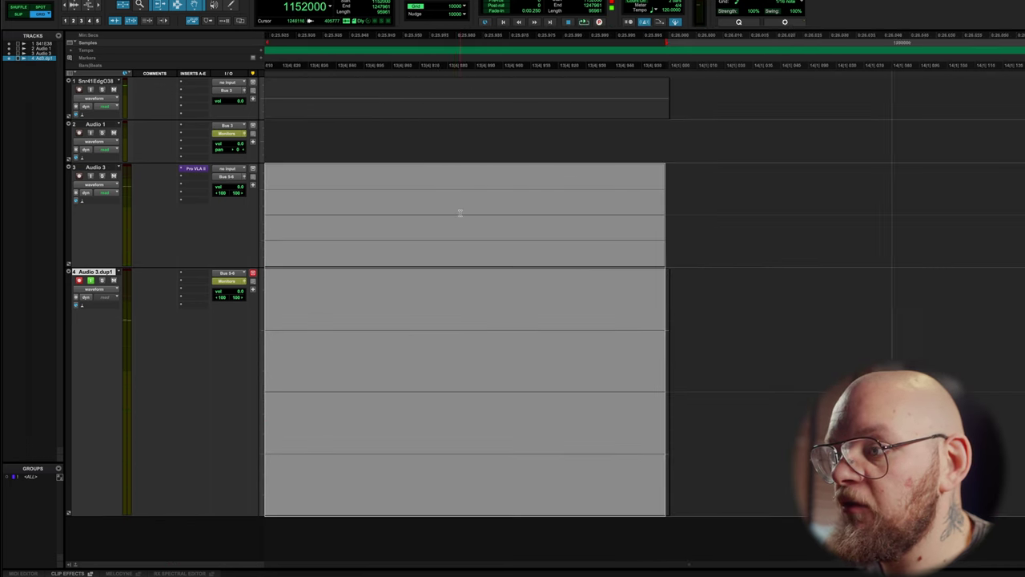
scroll(457, 213, down, 3)
scroll(536, 229, up, 4)
scroll(655, 228, down, 1)
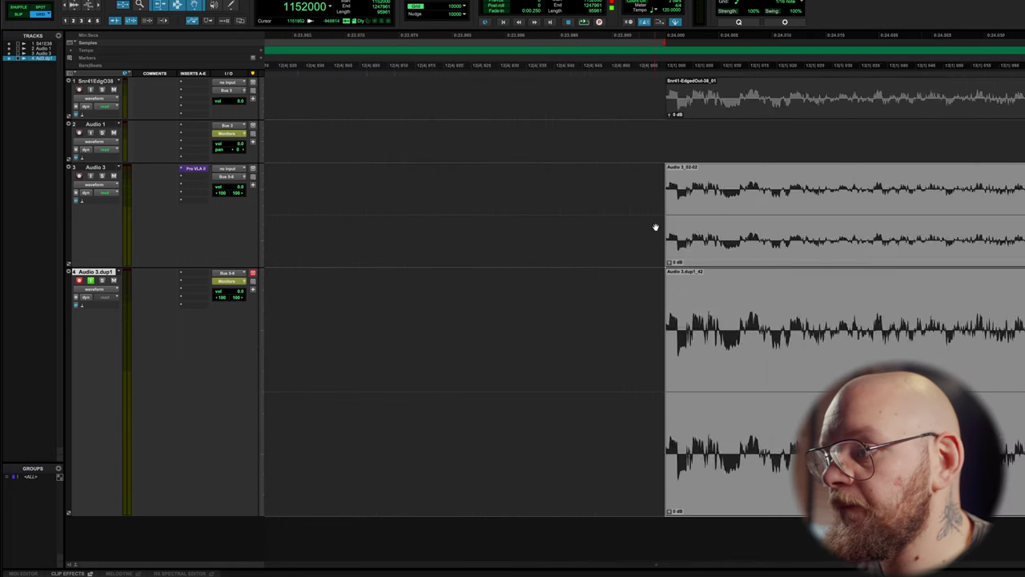
scroll(655, 228, up, 5)
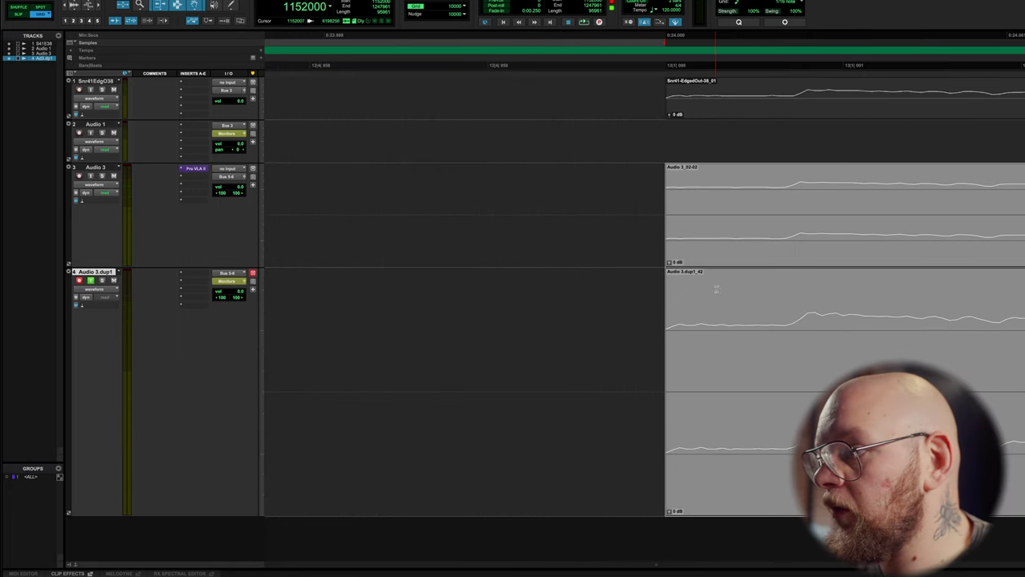
scroll(704, 295, right, 3)
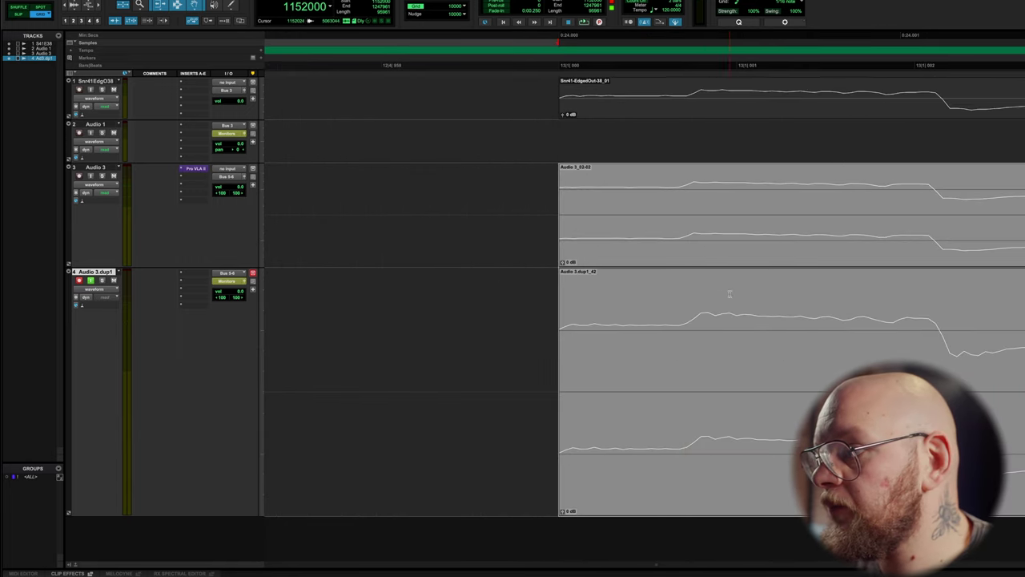
scroll(728, 294, left, 3)
scroll(785, 301, right, 4)
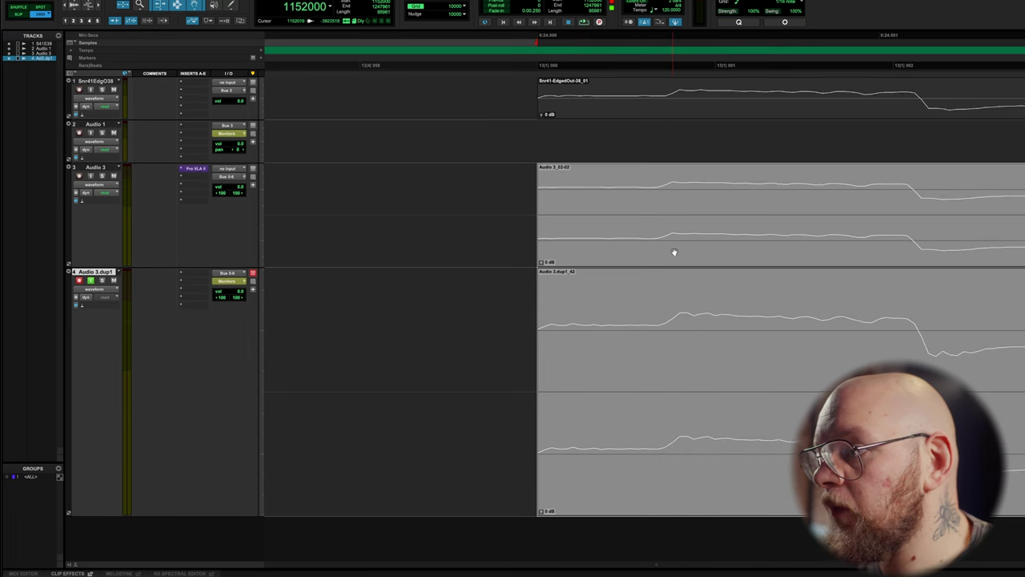
click(97, 67)
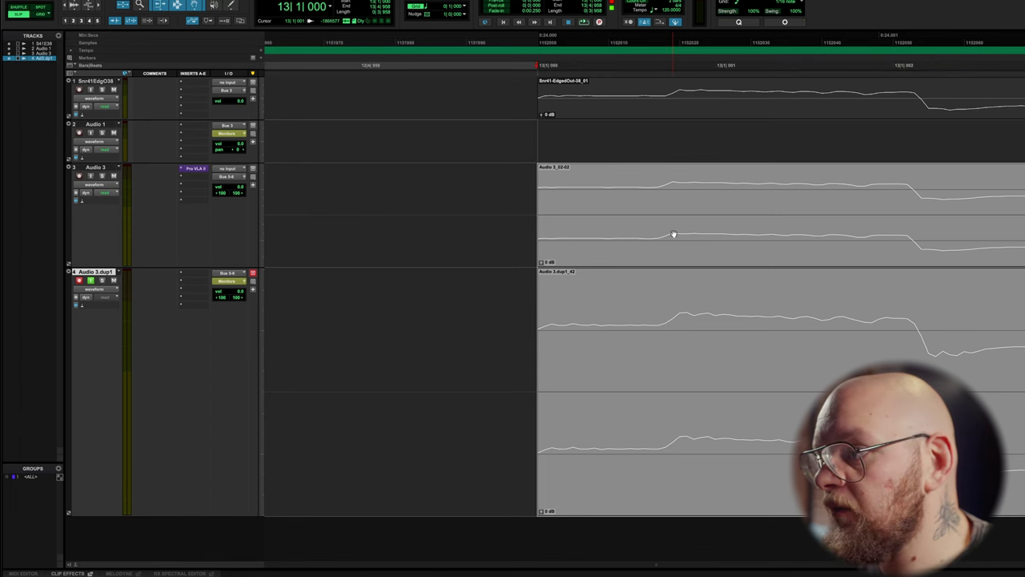
Select across both snare tracks from the original onset to the re-recorded transient.
click(672, 183)
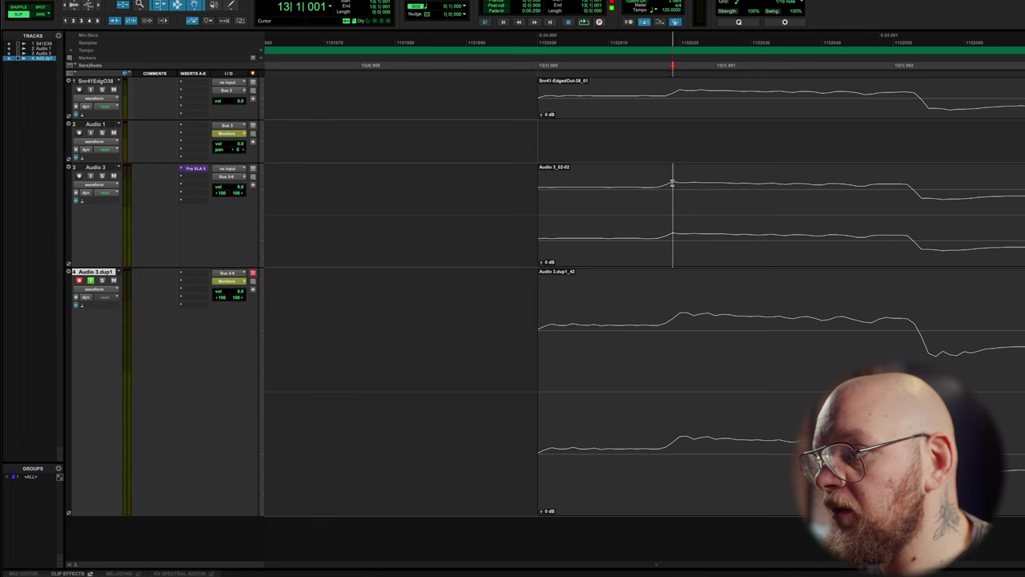
drag(672, 183, 679, 295)
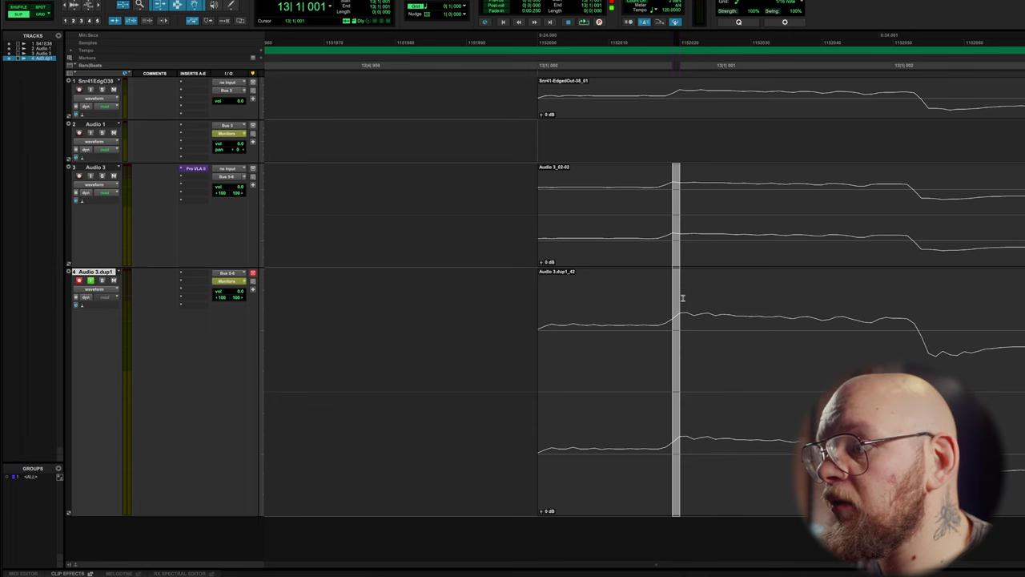
click(679, 315)
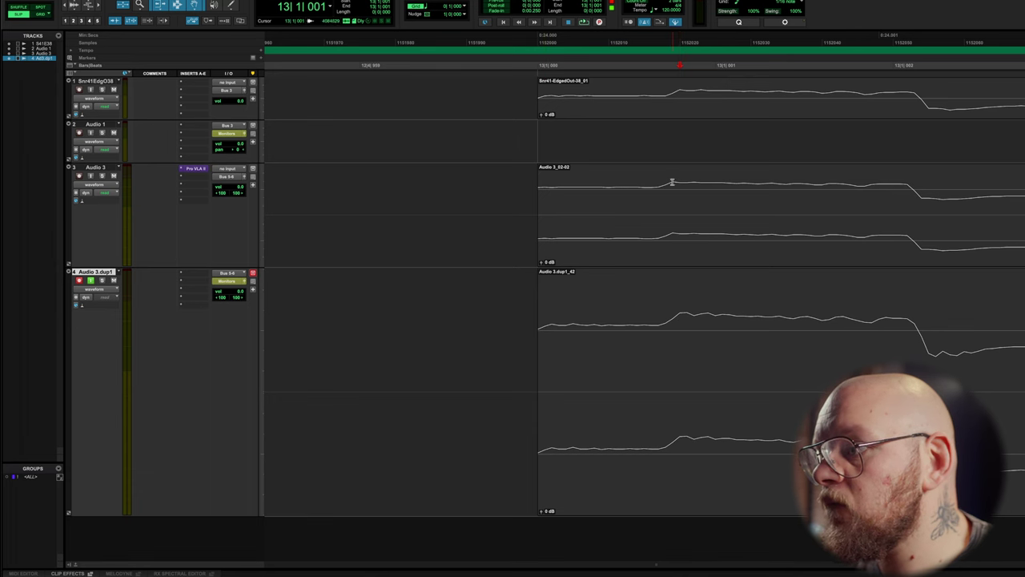
drag(672, 183, 677, 280)
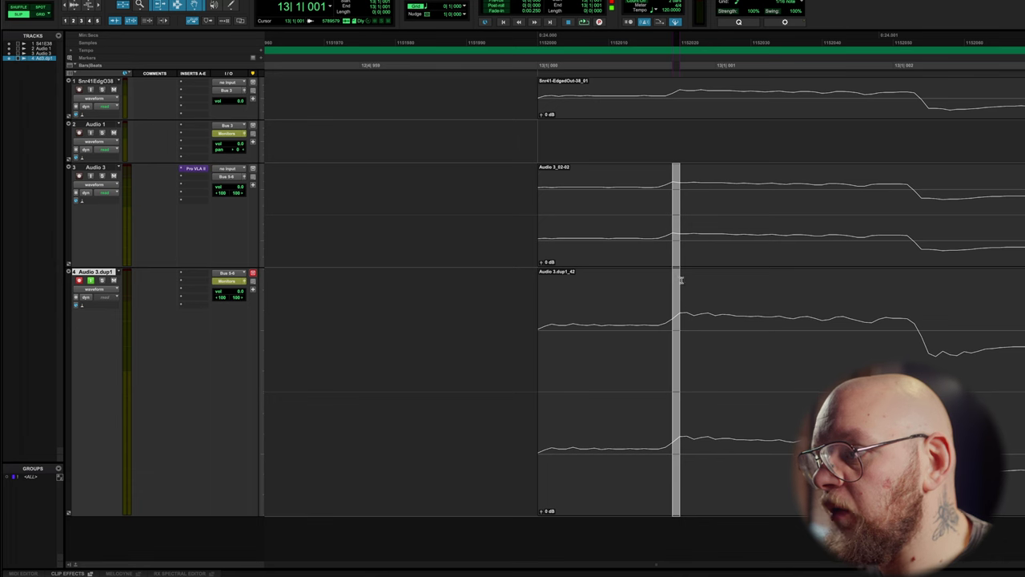
drag(680, 279, 683, 279)
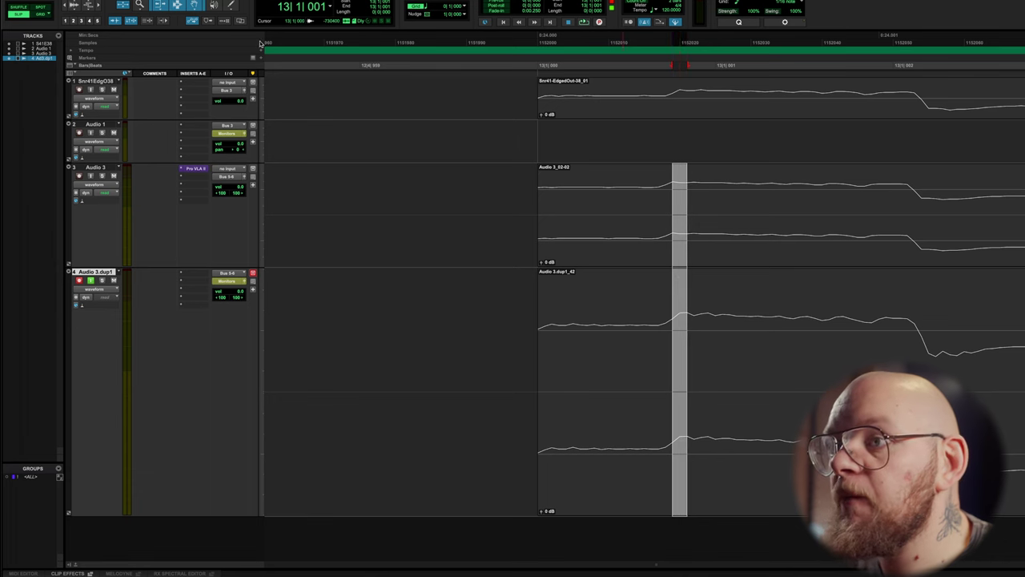
Show positions in samples and reselect from the original onset at sample 1152019 to the delayed onset.
click(94, 45)
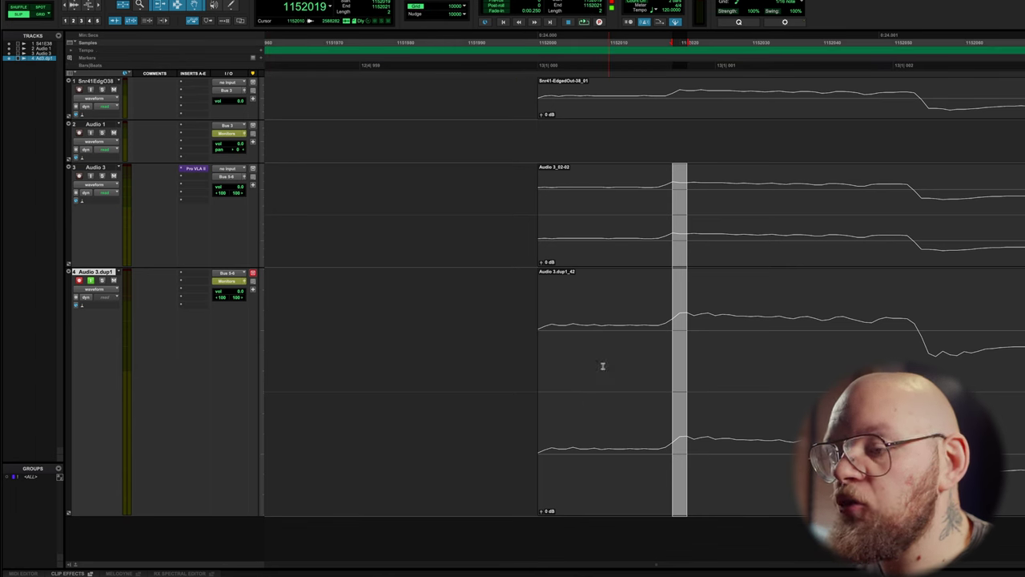
mouse_move(411, 574)
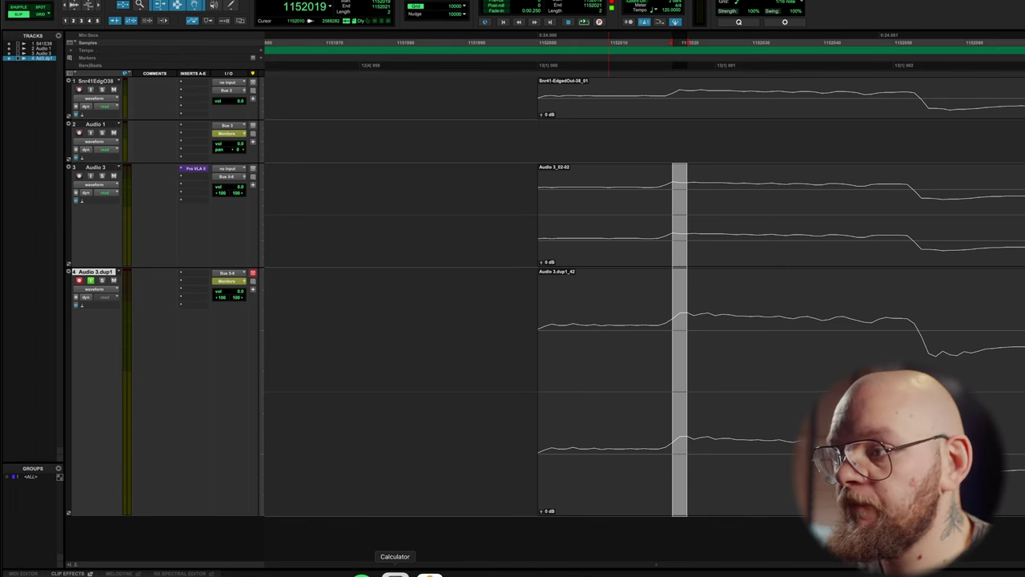
click(672, 187)
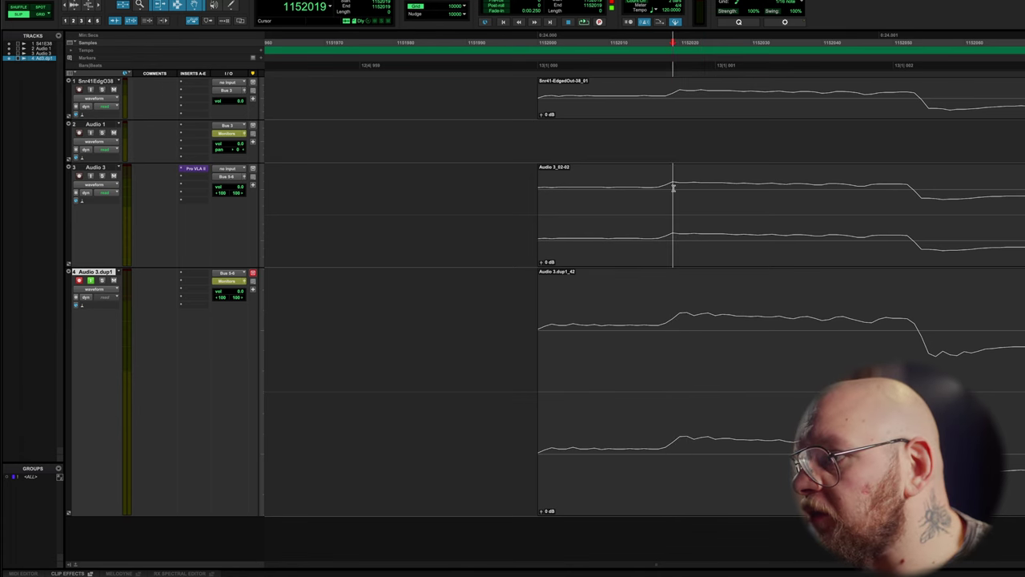
drag(673, 188, 681, 299)
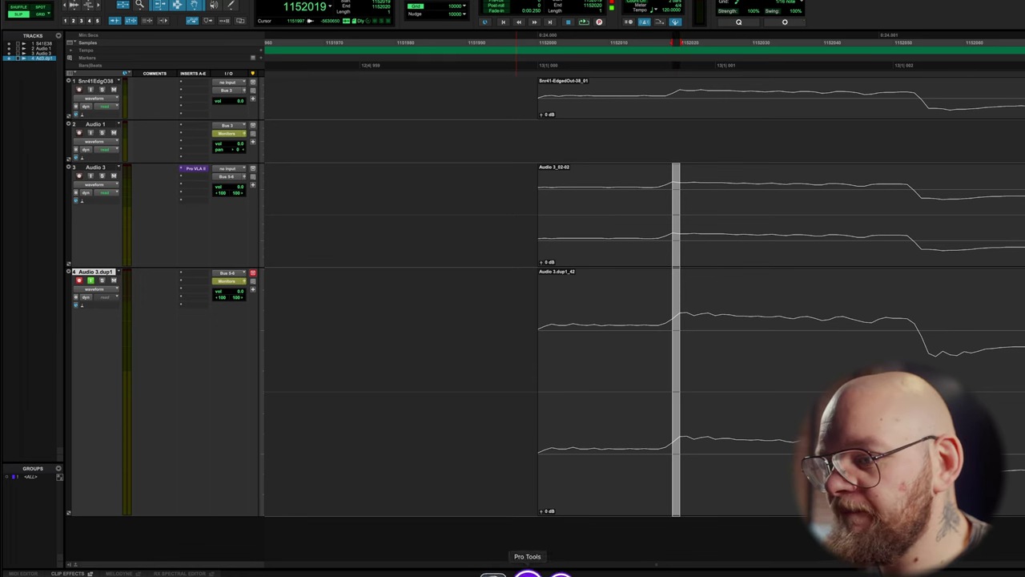
Clear Calculator, compute 19 ÷ 48 = 0.3958 ms, and quit back to Pro Tools.
click(398, 568)
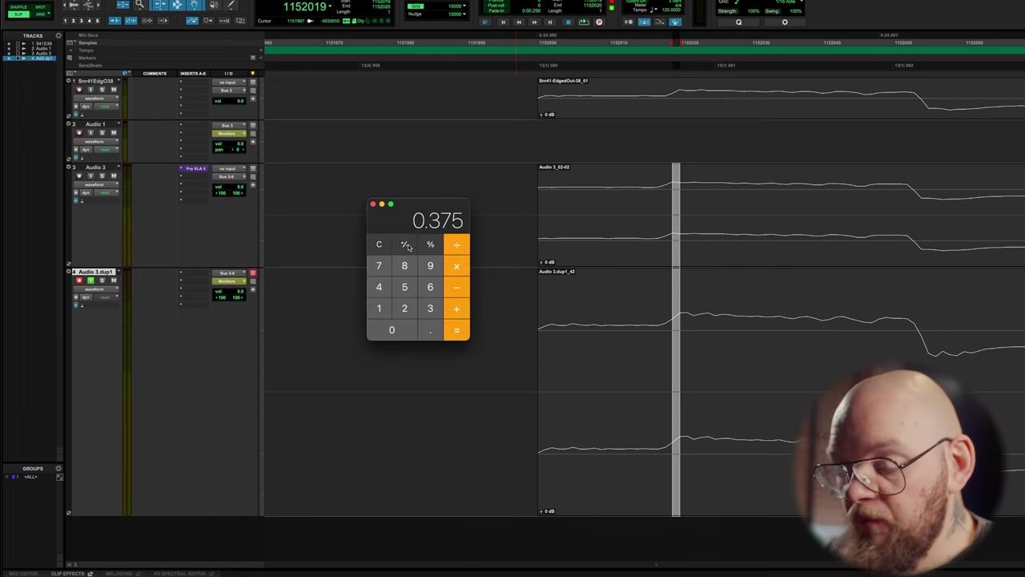
key(Escape)
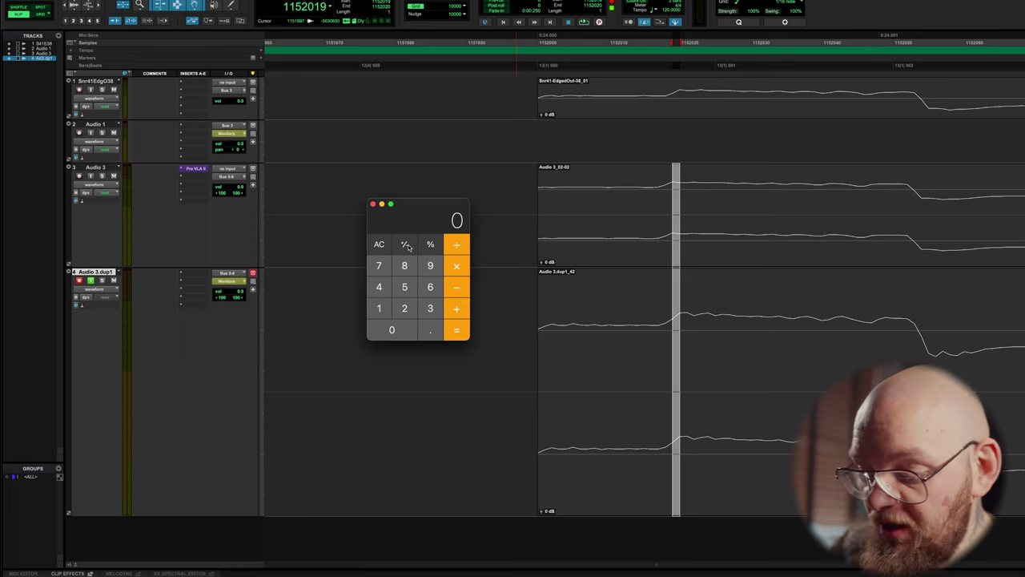
text(19)
key(slash)
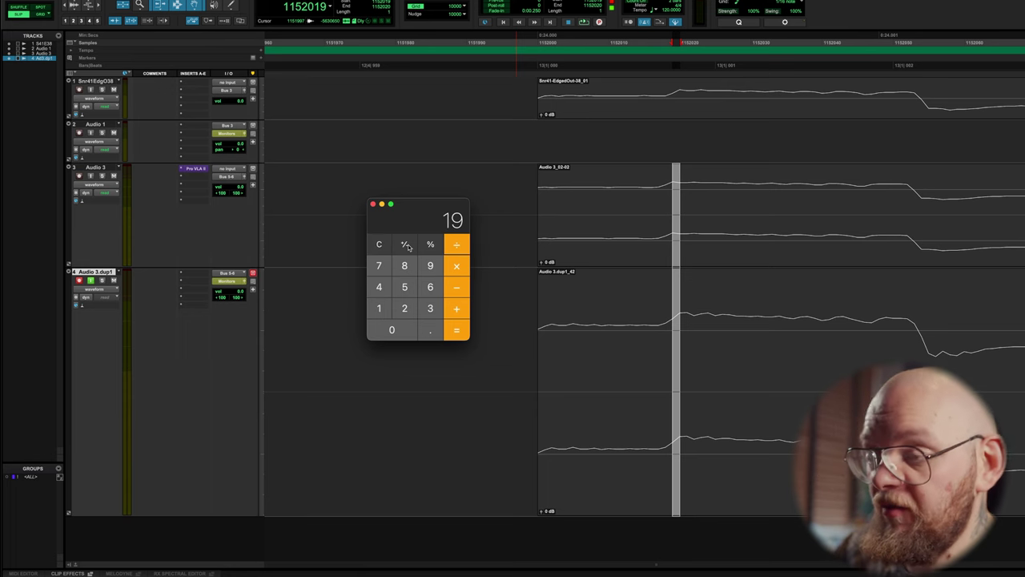
text(48)
key(Return)
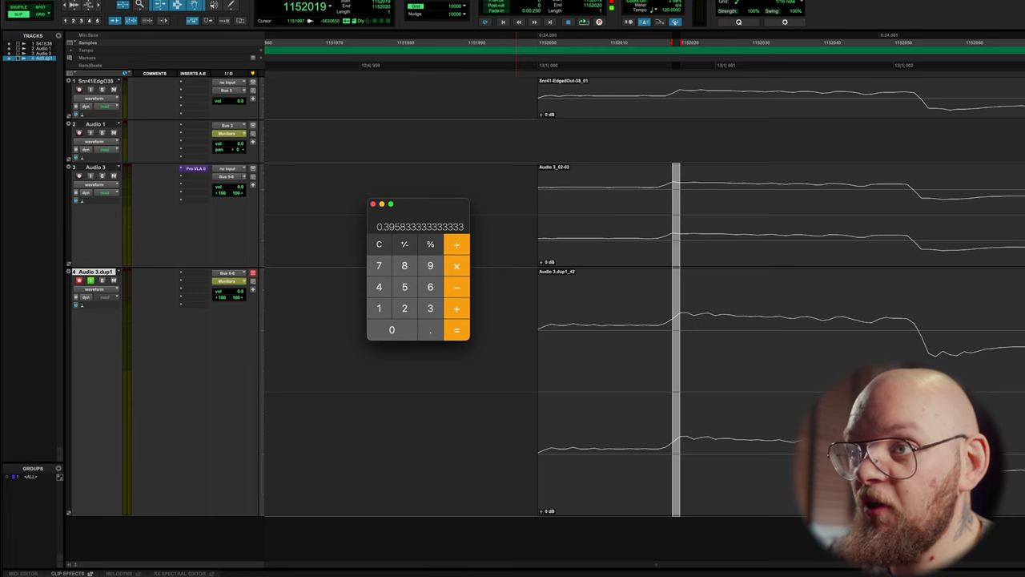
key(super+q)
In Setup > I/O's H/W Insert Delay page, change channels 1 and 2 to 0.39 ms.
click(228, 2)
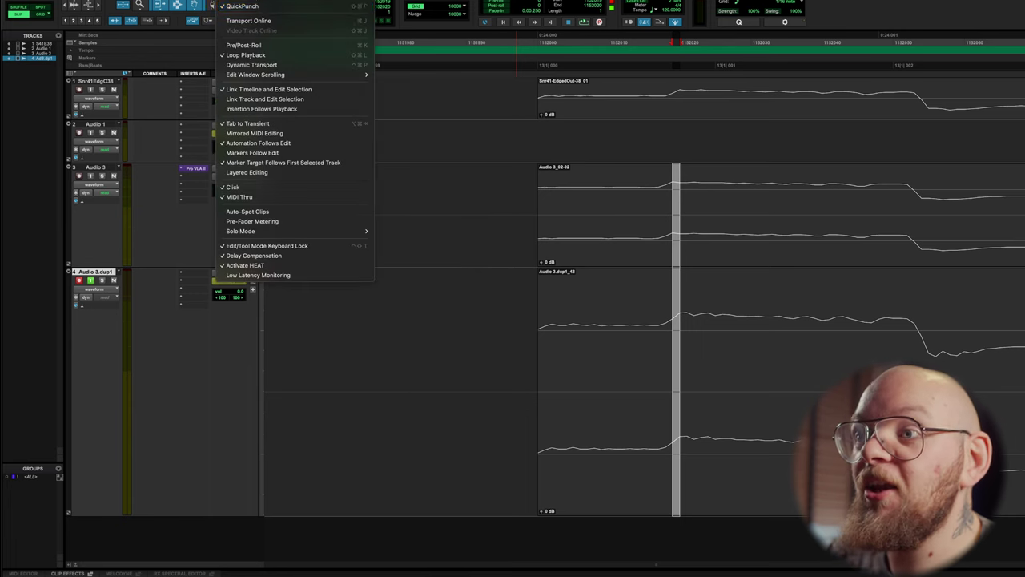
click(263, 30)
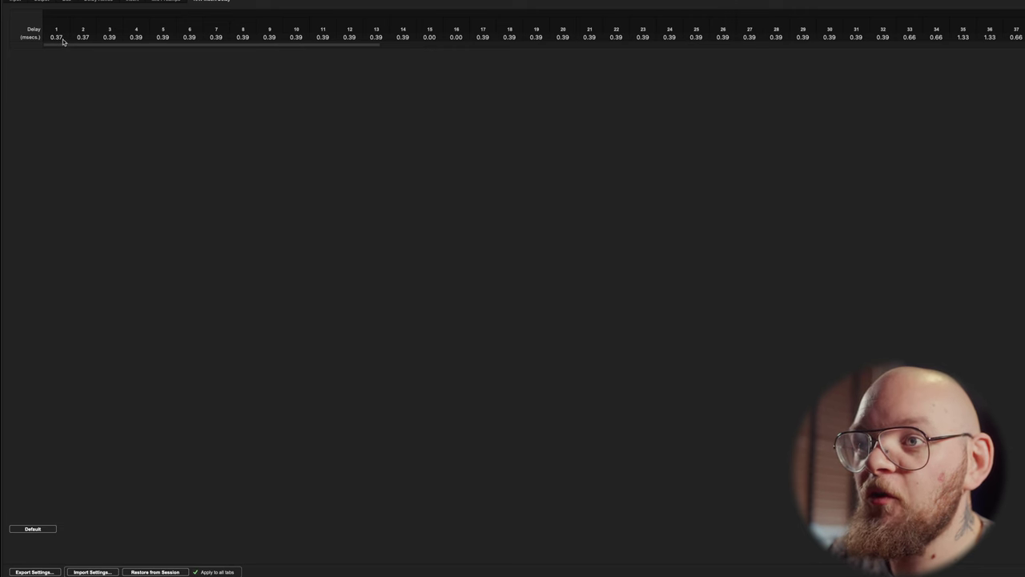
click(59, 38)
mouse_move(358, 573)
text(0)
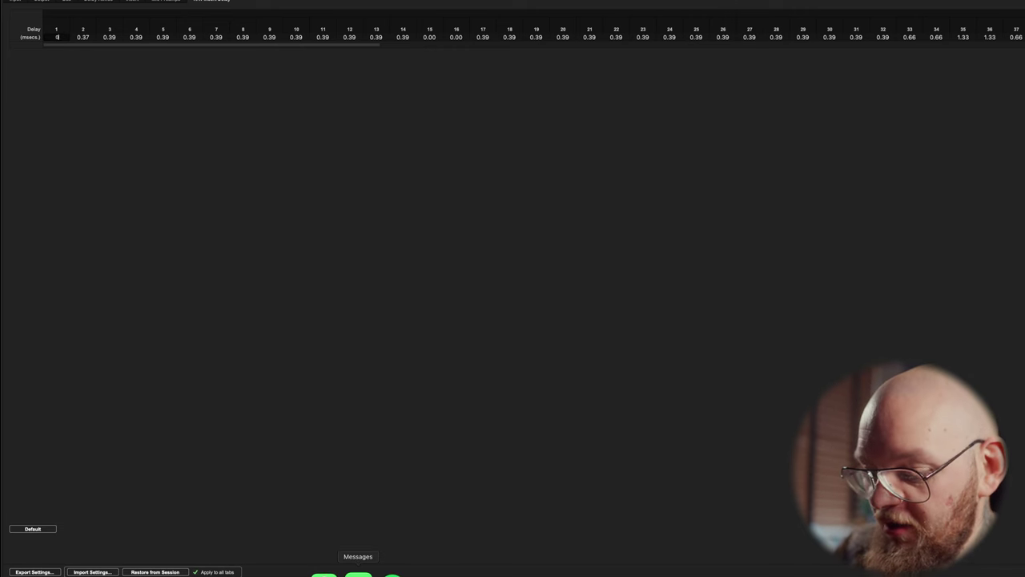
key(Tab)
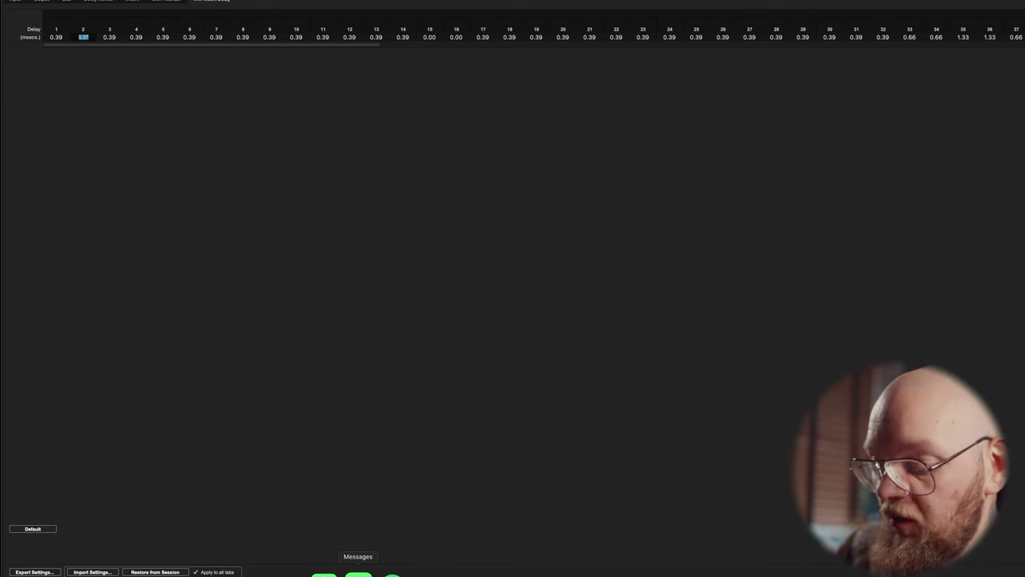
text(0)
key(Return)
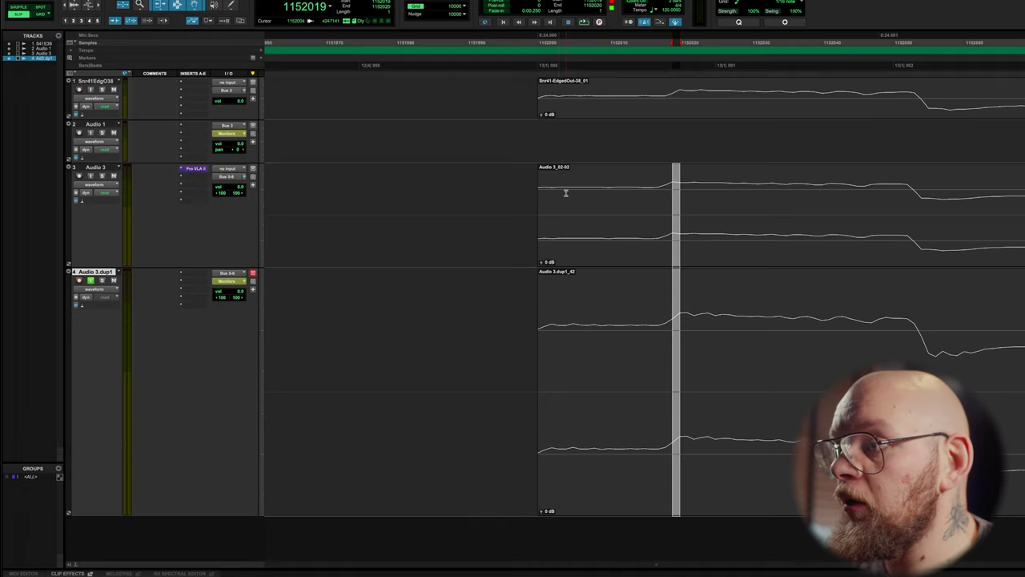
Record a new loopback snare take, Audio 3.dup1_43, from the selected Audio 3 clip.
click(590, 208)
click(598, 23)
key(space)
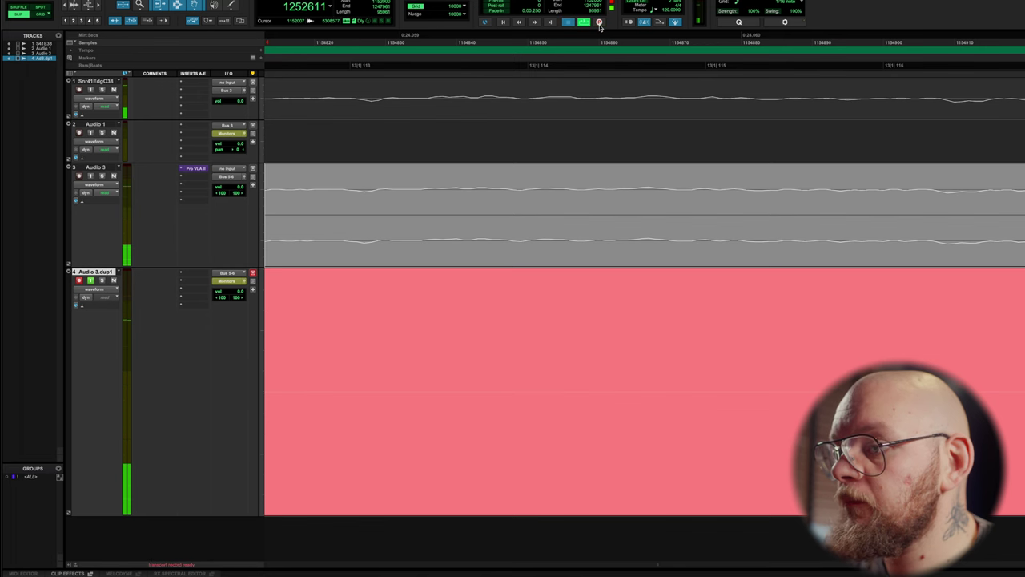
key(space)
Zoom in on the clip starts to confirm the new snare onset matches the original.
key(r)
key(r)
key(r)
key(r)
key(r)
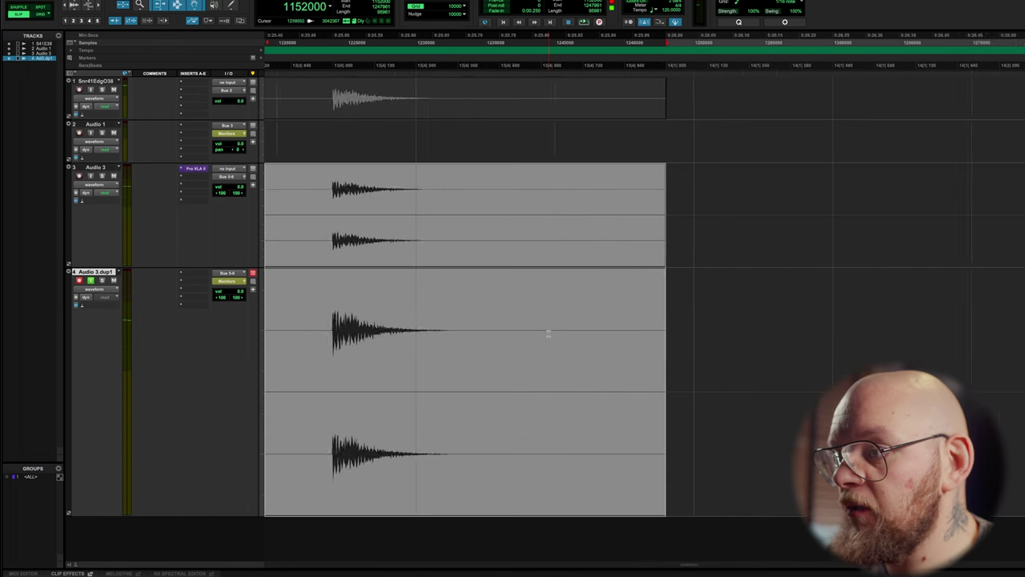
key(t)
key(t)
key(t)
key(t)
key(t)
key(t)
key(t)
key(t)
key(t)
key(t)
key(t)
key(t)
key(t)
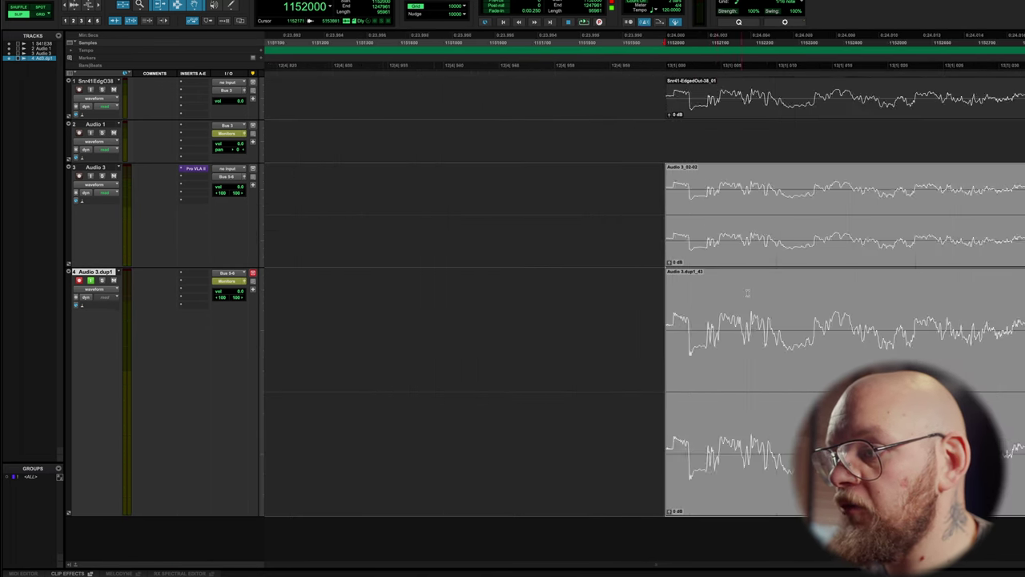
scroll(769, 295, right, 5)
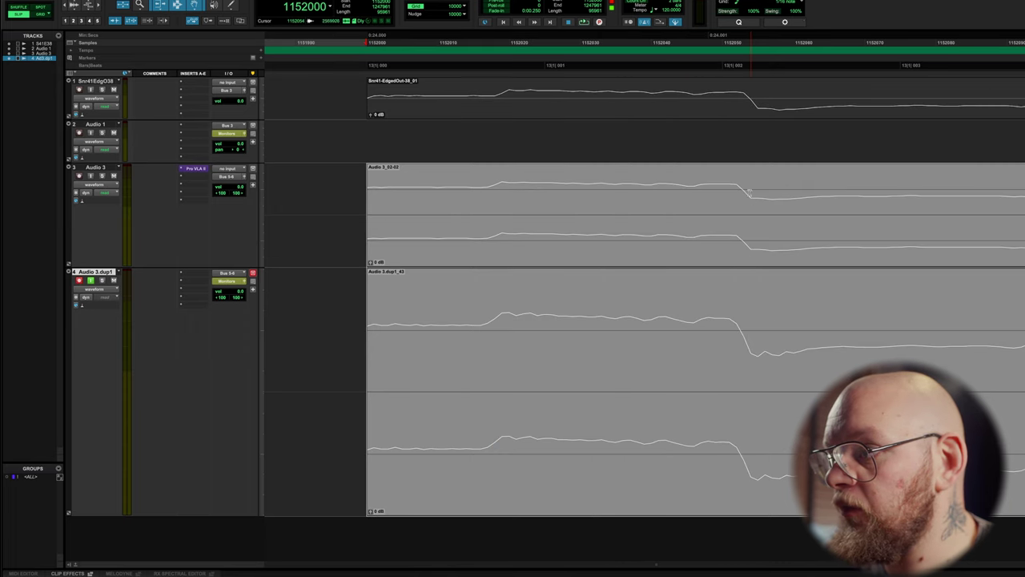
drag(750, 192, 750, 331)
click(503, 187)
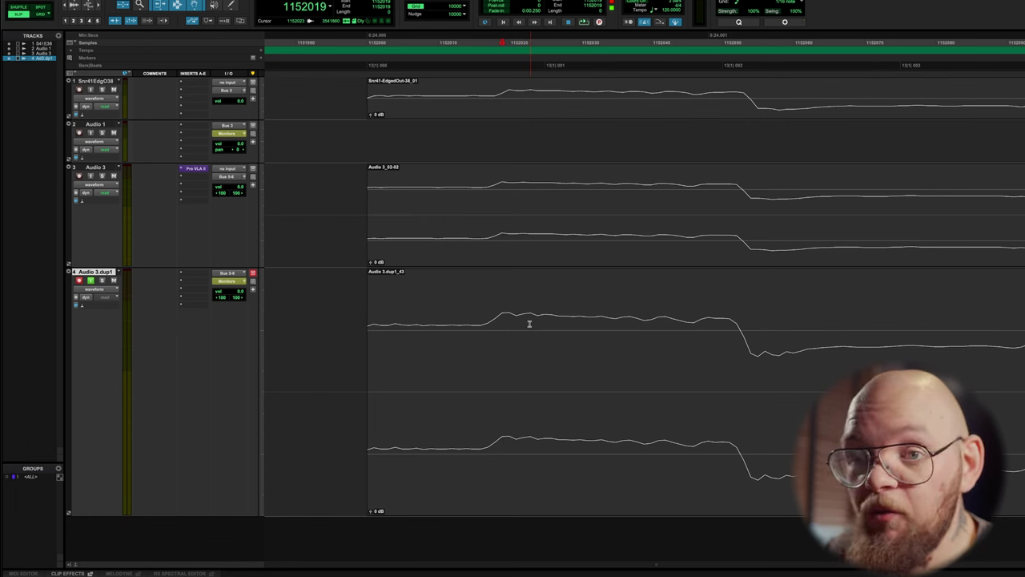
scroll(606, 315, down, 8)
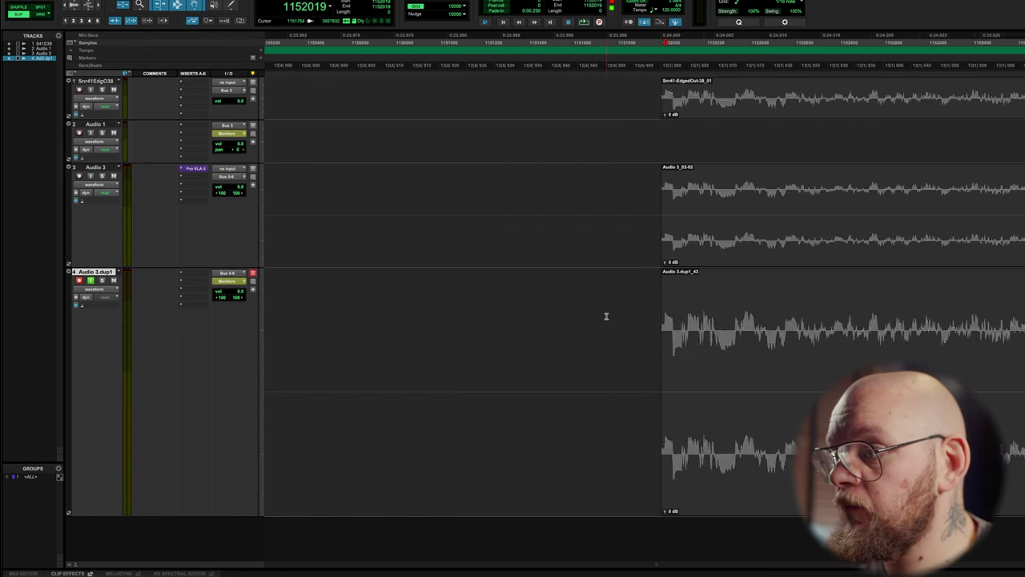
scroll(606, 315, up, 5)
scroll(701, 332, down, 5)
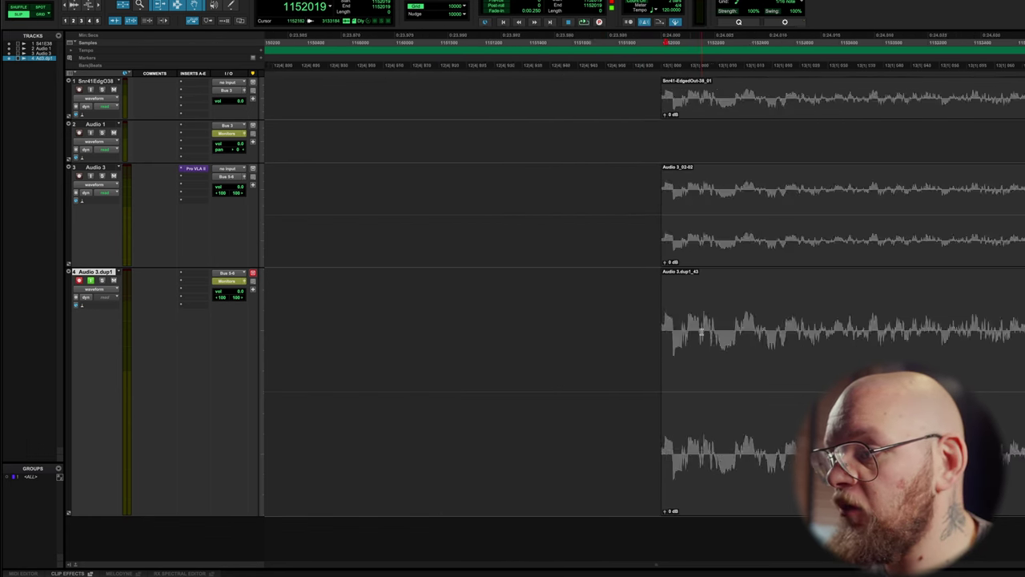
scroll(702, 331, up, 5)
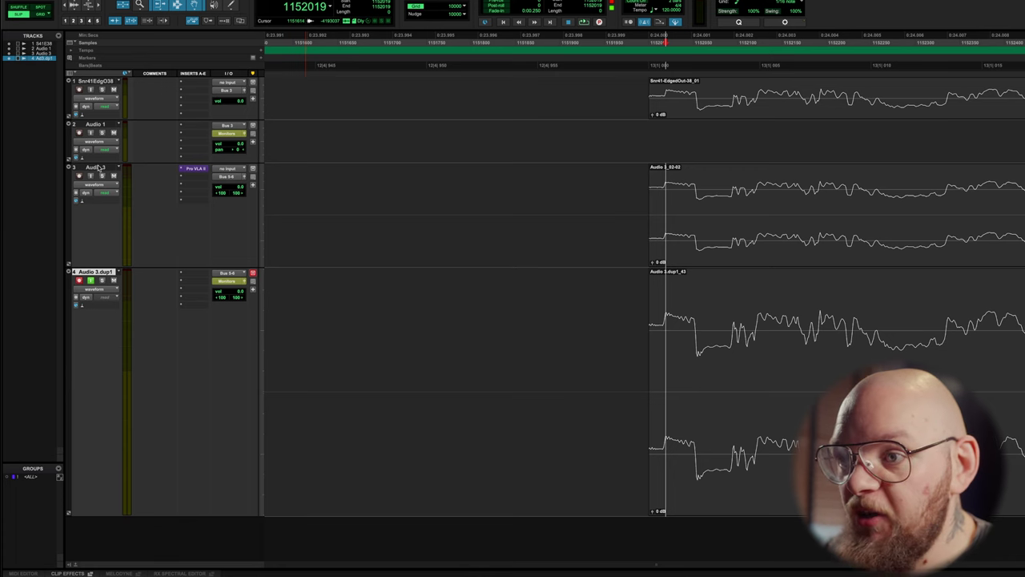
Insert Echo Pro (Stereo) on Audio 3 and select the Audio 3_02-02 clip.
click(183, 169)
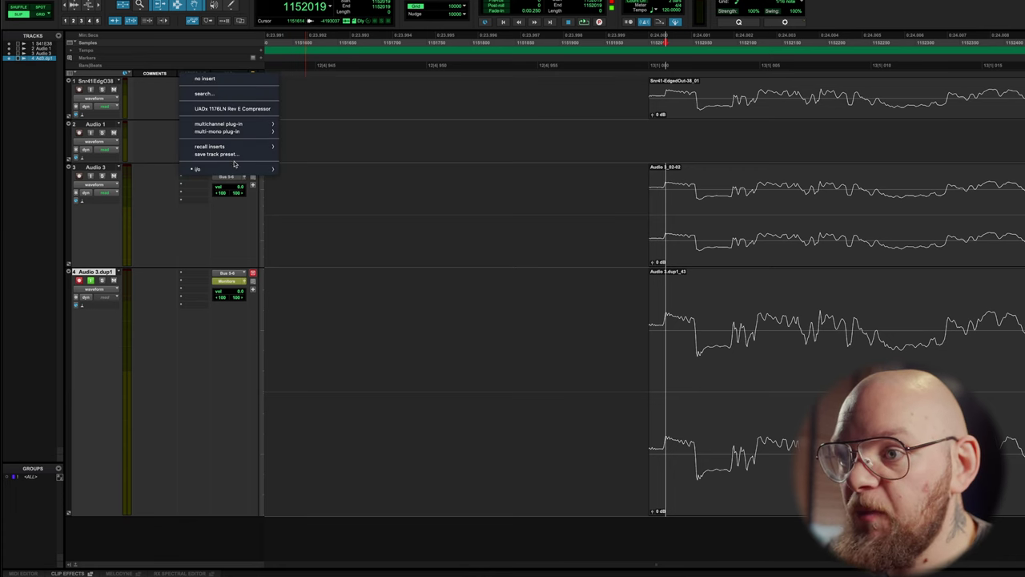
mouse_move(240, 169)
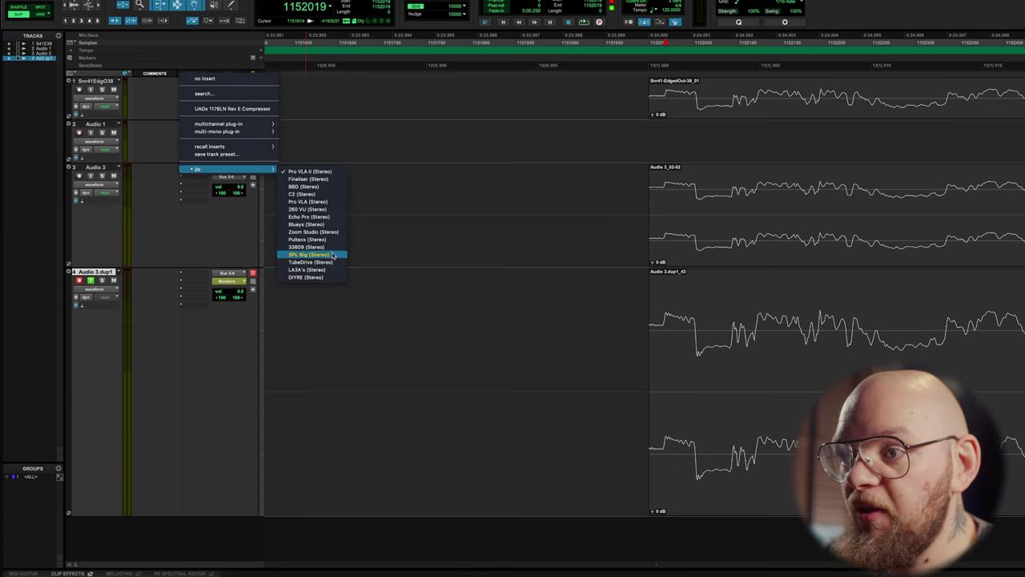
click(337, 217)
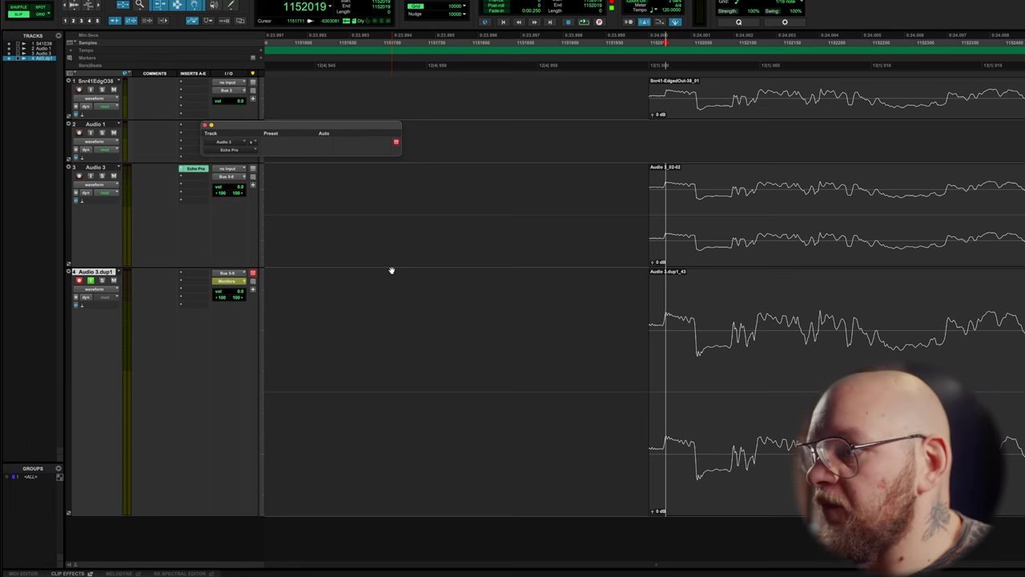
key(super+a)
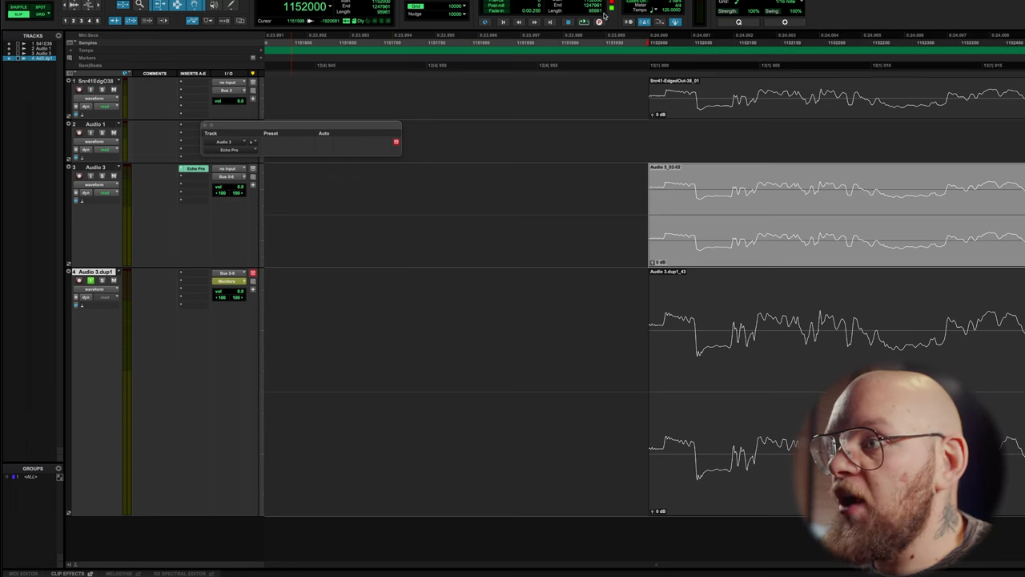
Record take Audio 3.dup1_44 through Echo Pro and zoom to sample level on its lagging onset.
key(space)
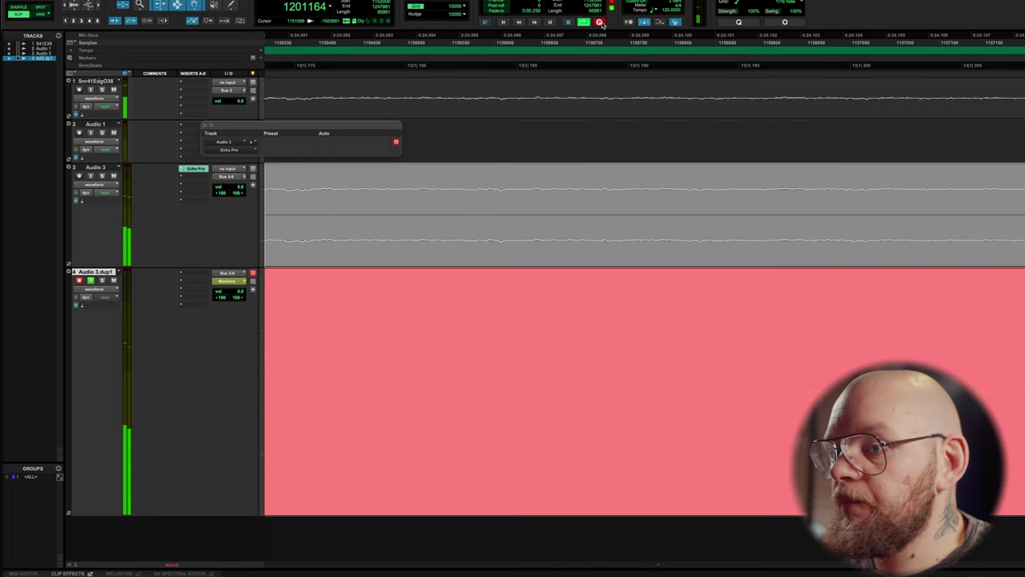
key(space)
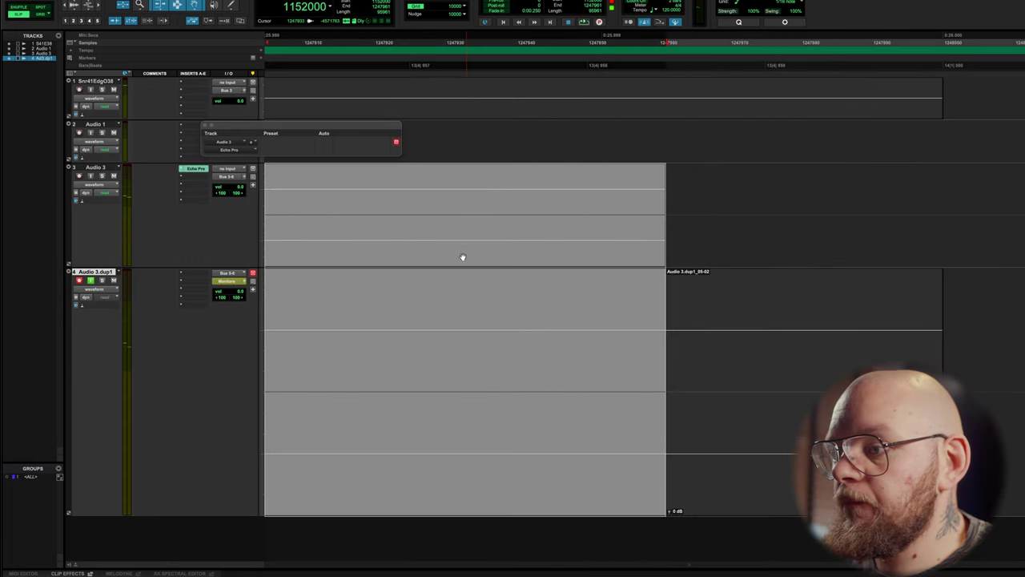
key(super+z)
key(super+bracketleft)
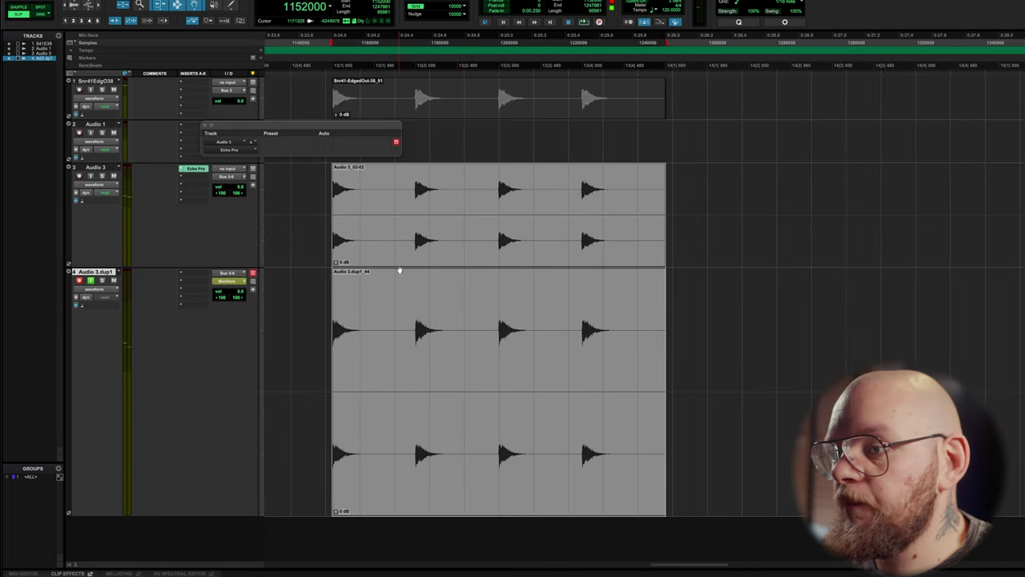
key(super+bracketright)
key(super+bracketright)
scroll(745, 267, right, 3)
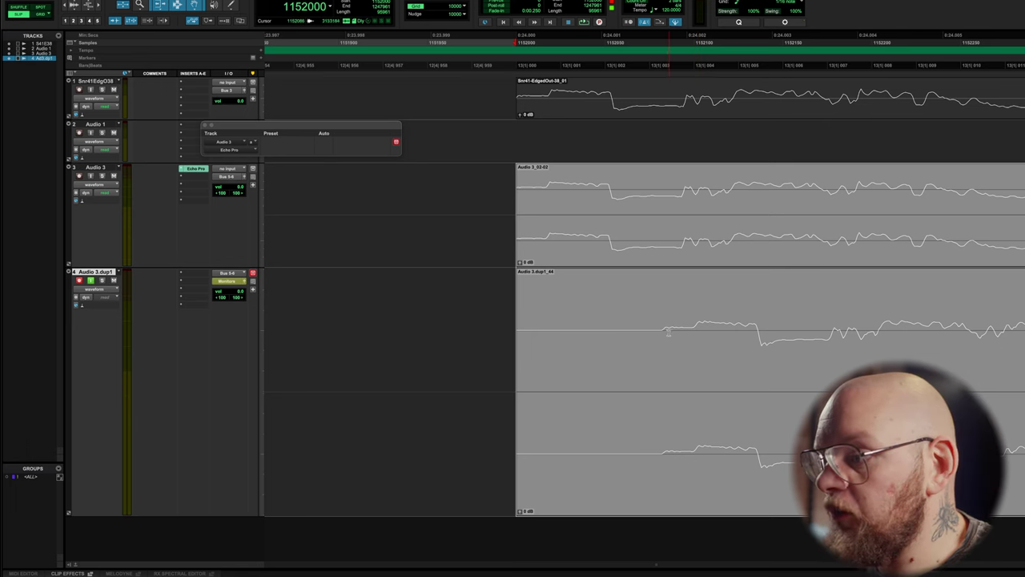
Select from the Audio 3.dup1 clip start to the snare onset, reading the lag as 83 samples.
click(666, 331)
key(shift+Return)
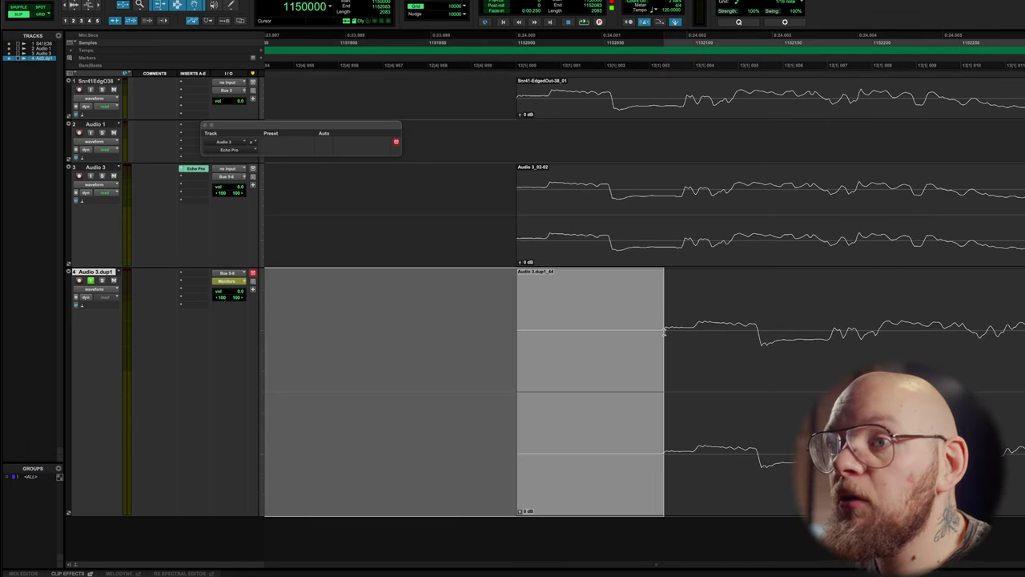
click(421, 253)
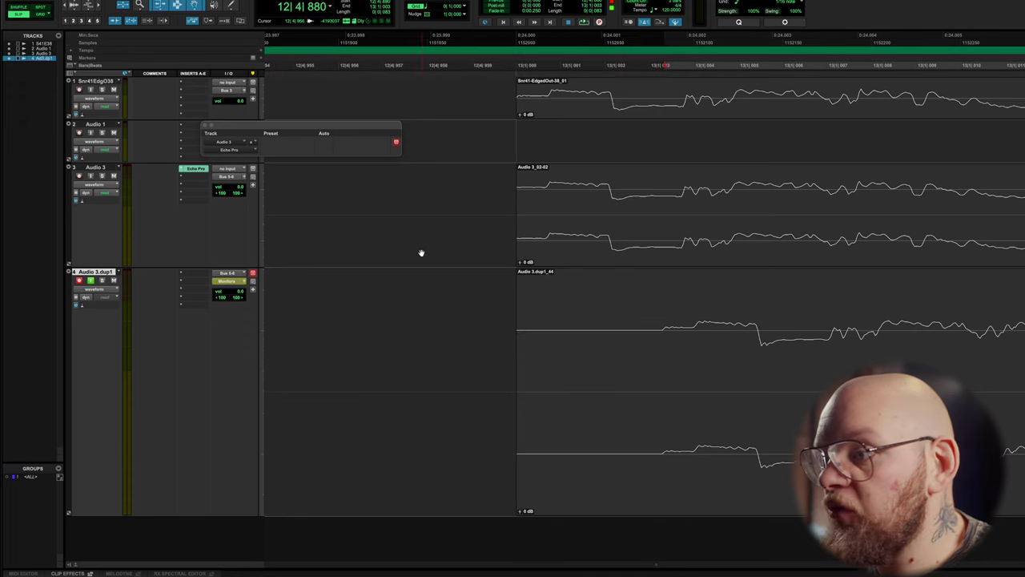
click(663, 335)
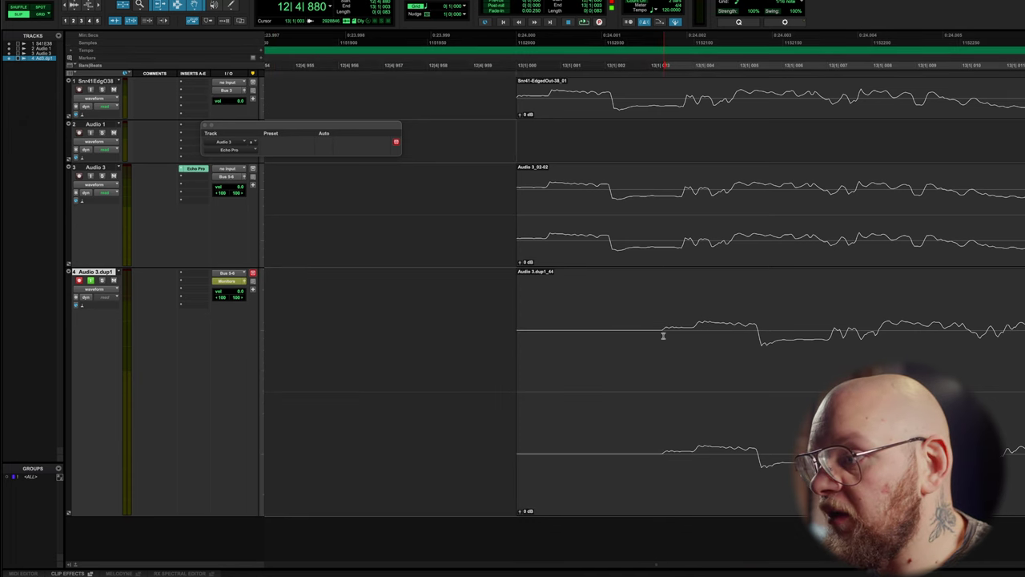
key(alt+shift+Tab)
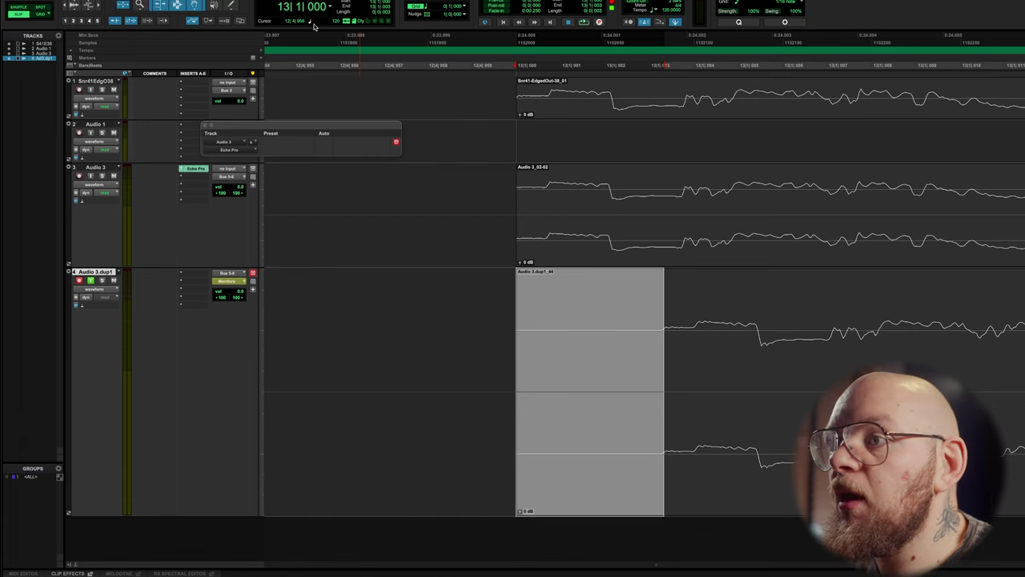
click(90, 43)
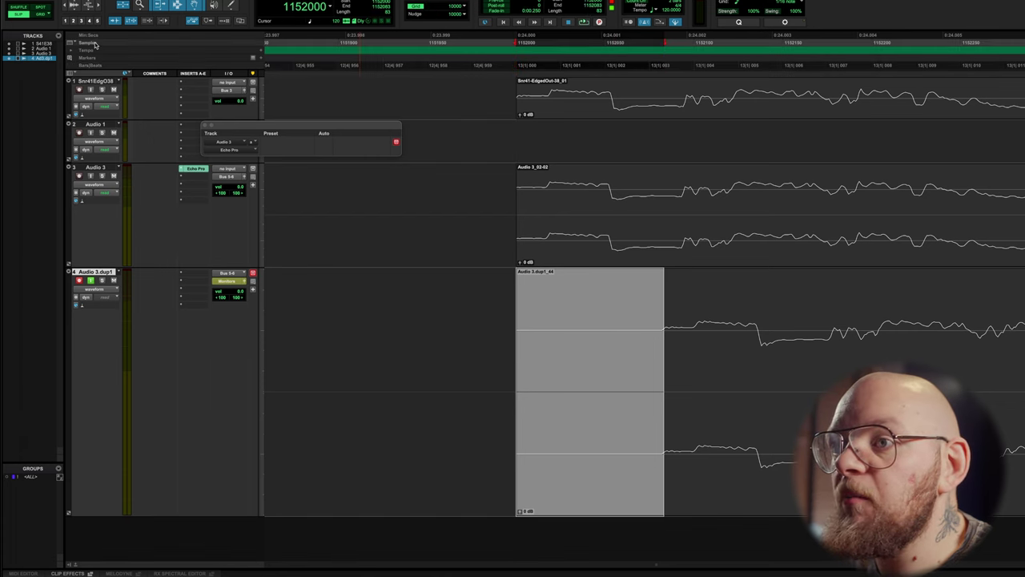
Compute 83 ÷ 48 in Calculator, about 1.729 ms, then quit it.
mouse_move(492, 573)
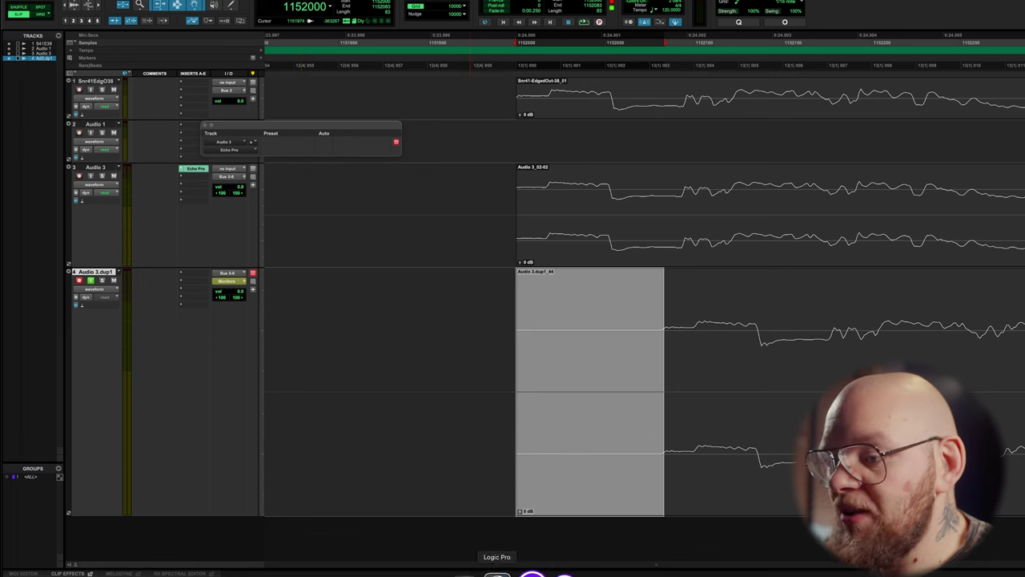
click(390, 573)
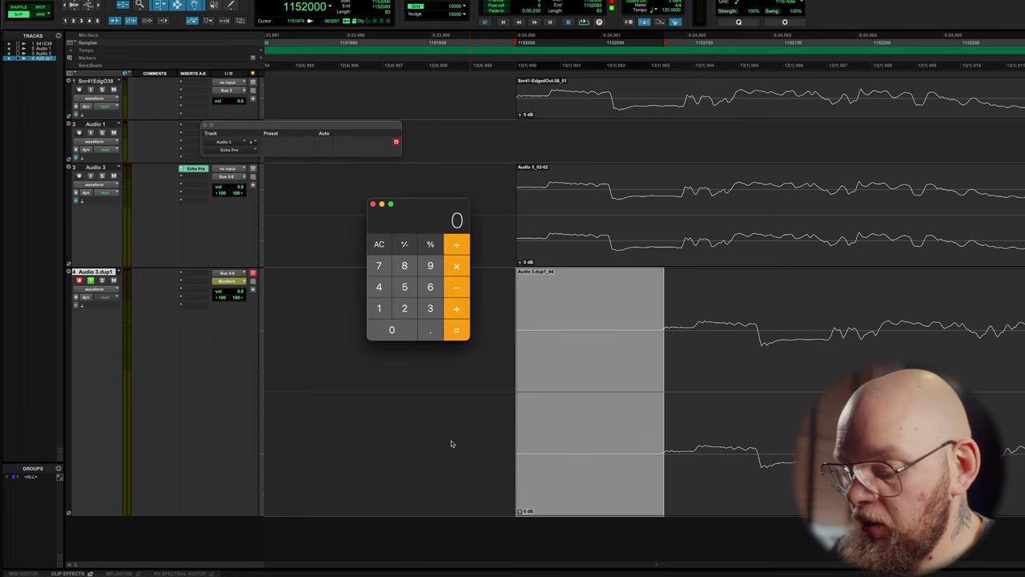
text(83)
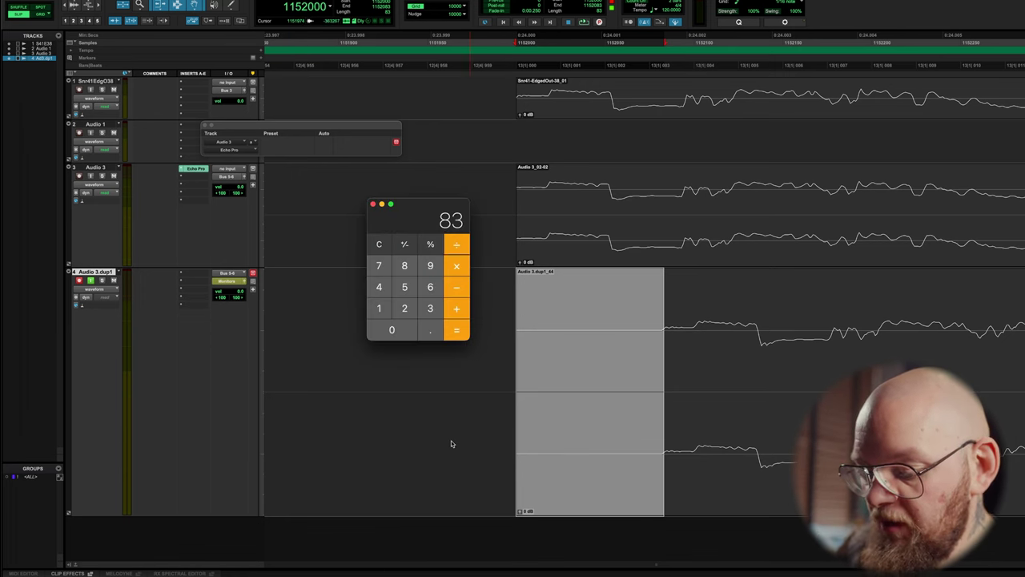
text(/48)
key(Return)
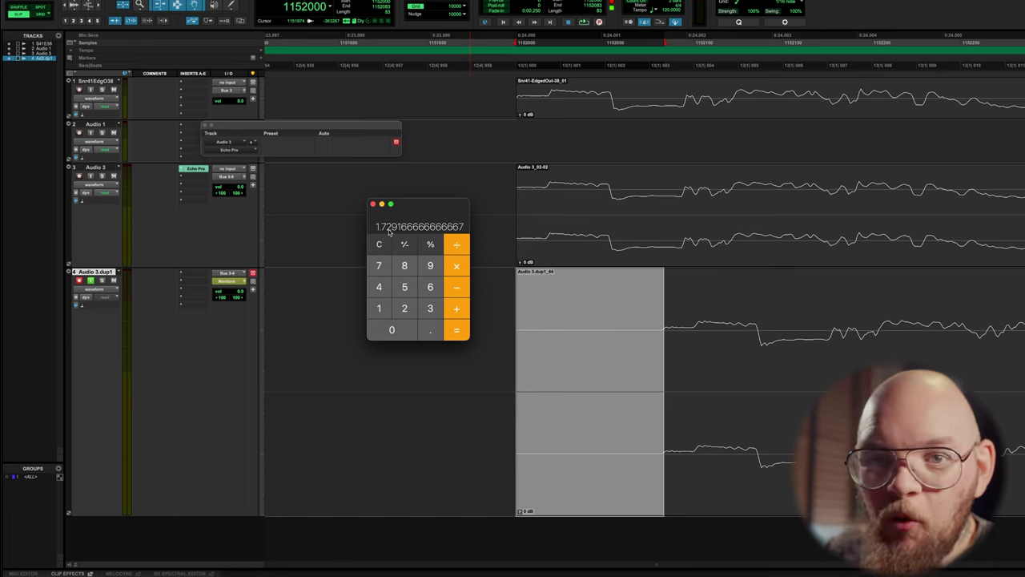
key(super+q)
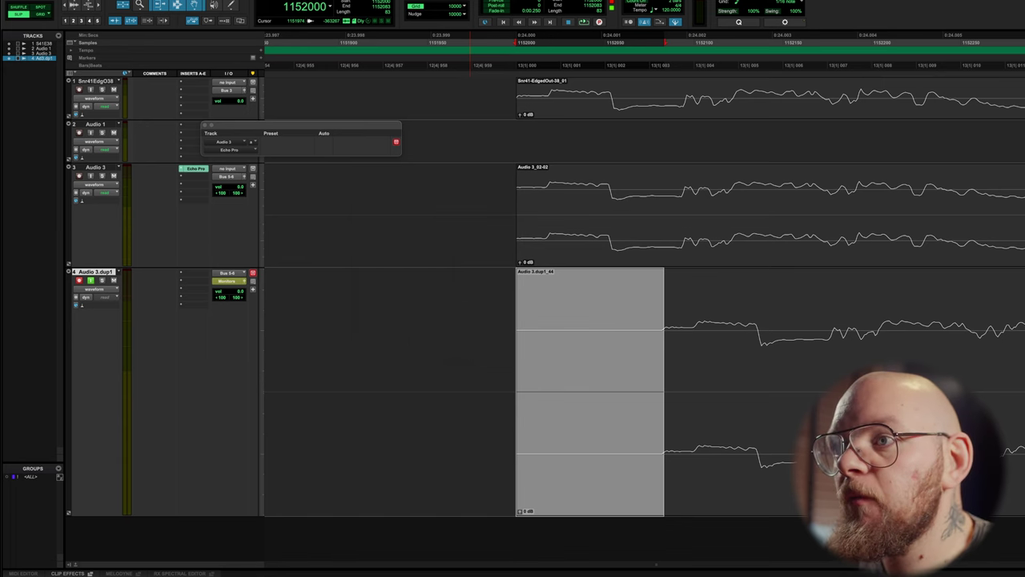
Enter a 1.73 ms H/W Insert Delay for channels 15 and 16 in I/O Setup.
click(286, 22)
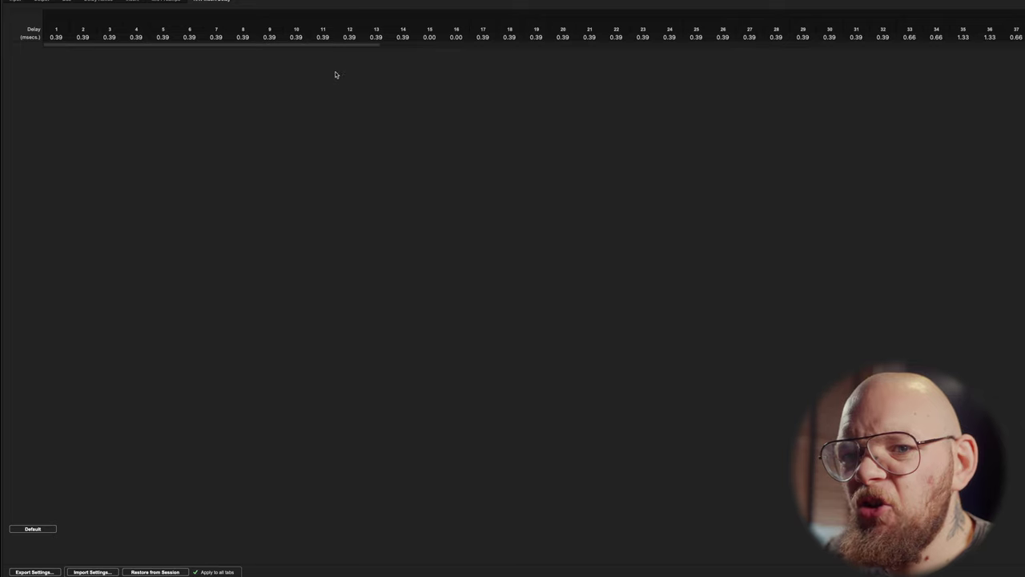
click(429, 37)
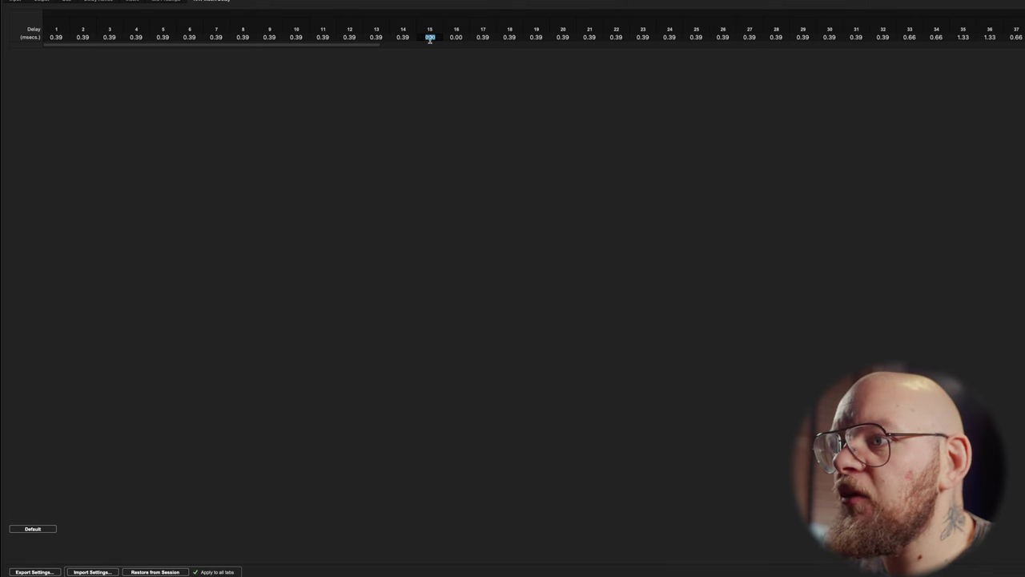
text(1.73)
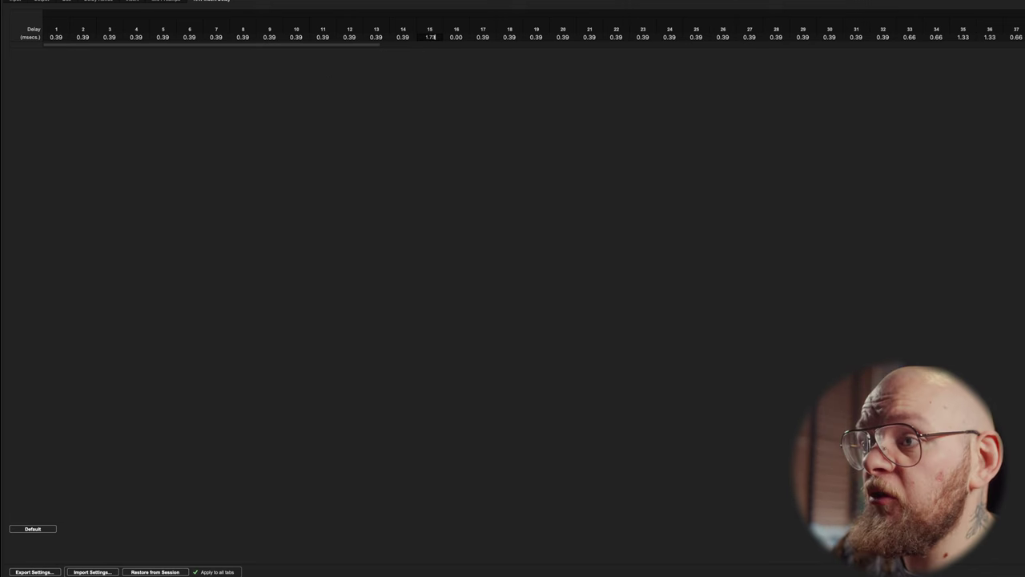
key(Tab)
text(1.7)
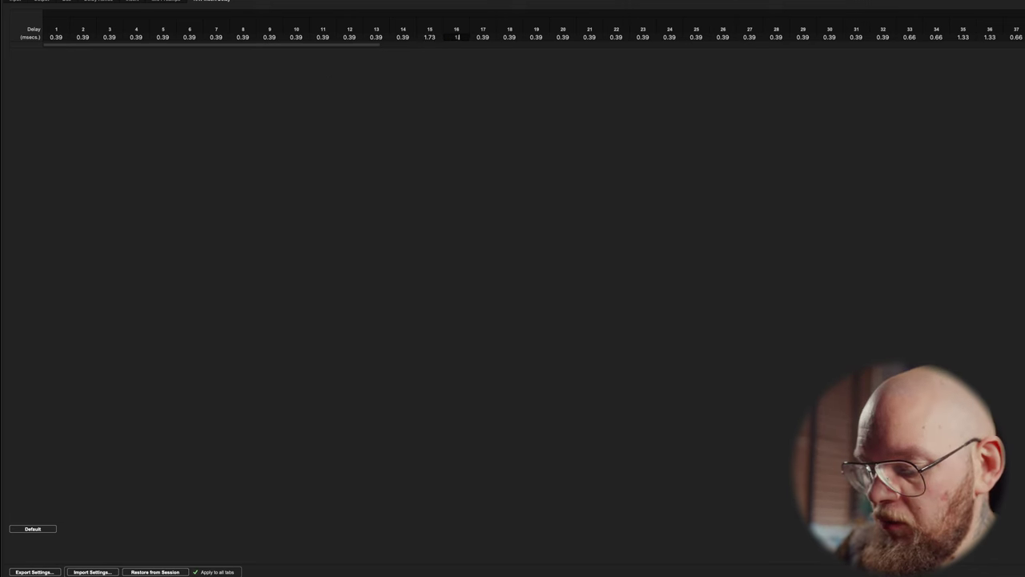
text(3)
key(Return)
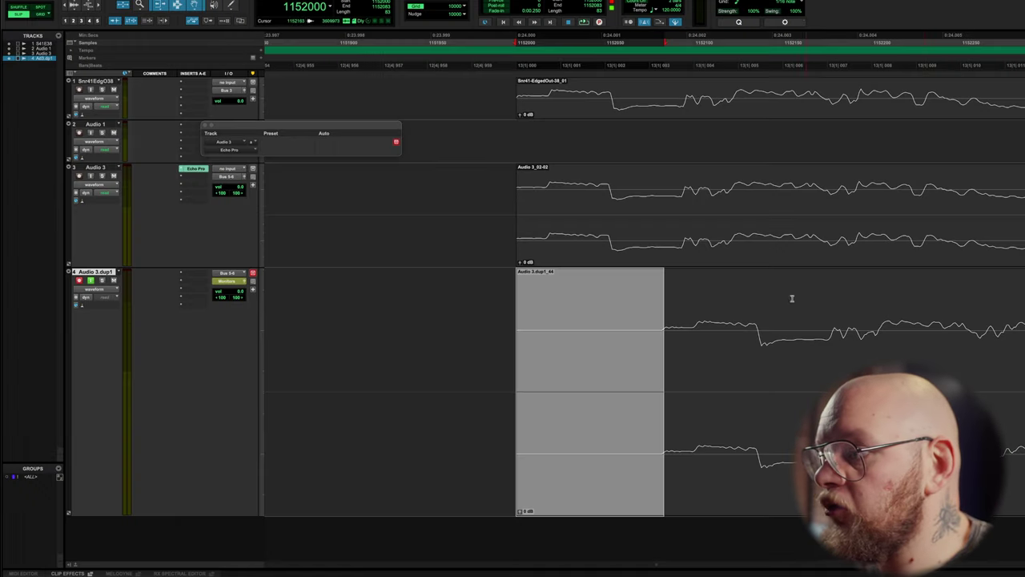
click(747, 237)
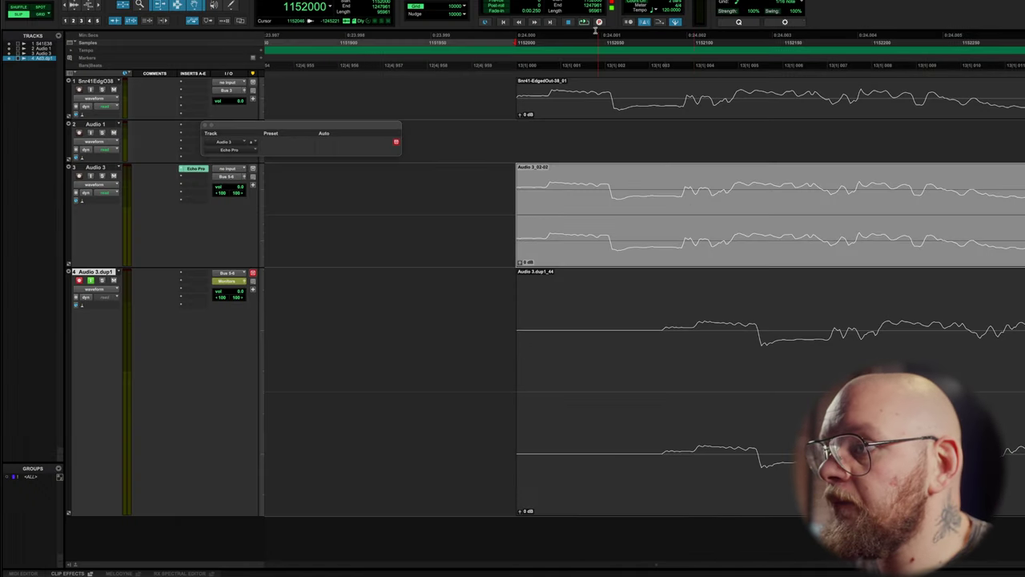
Record a new Echo Pro take, Audio 3.dup1_45, and zoom in on its start.
click(584, 21)
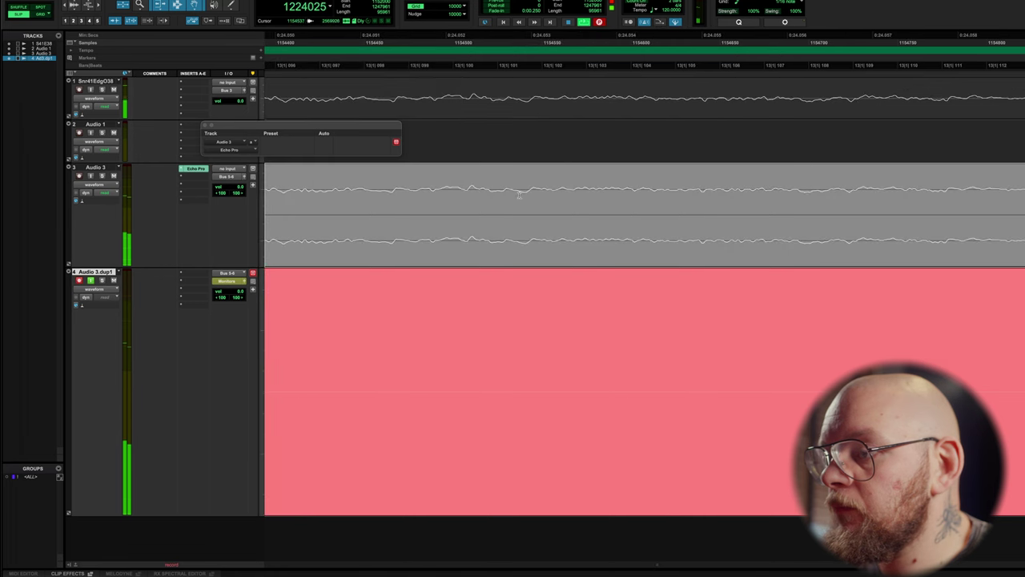
key(space)
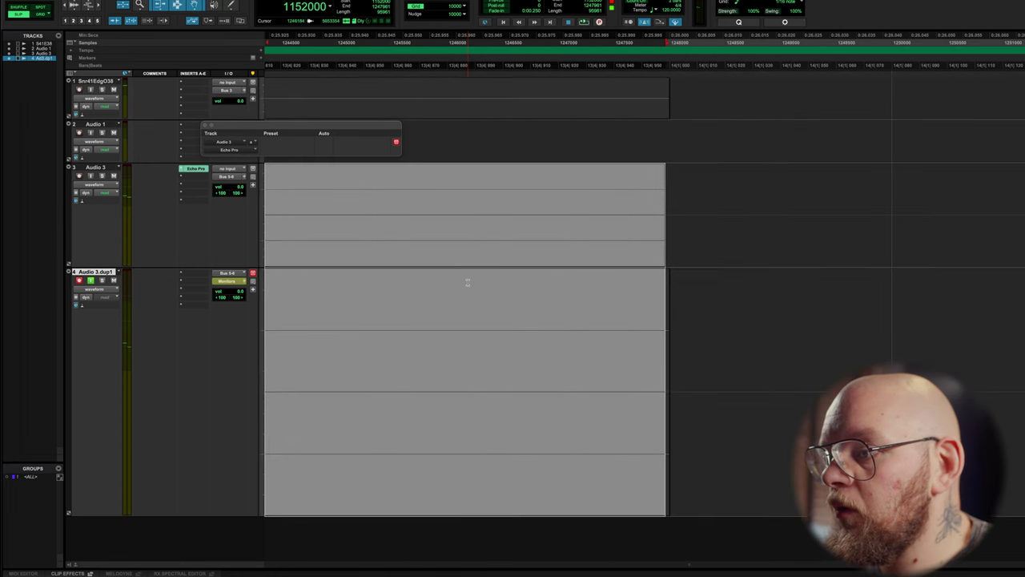
key(t)
key(t)
key(t)
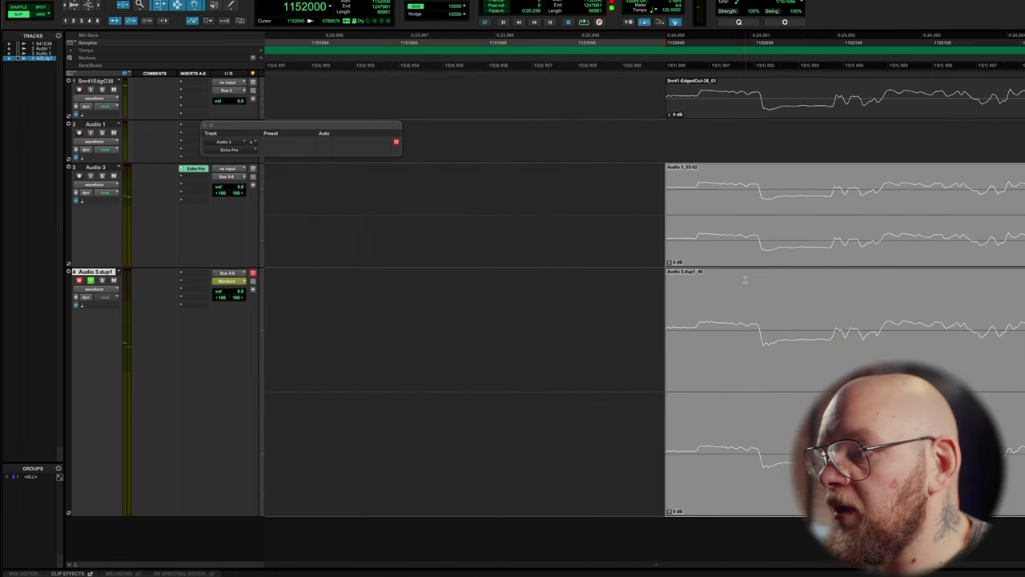
key(t)
key(t)
key(t)
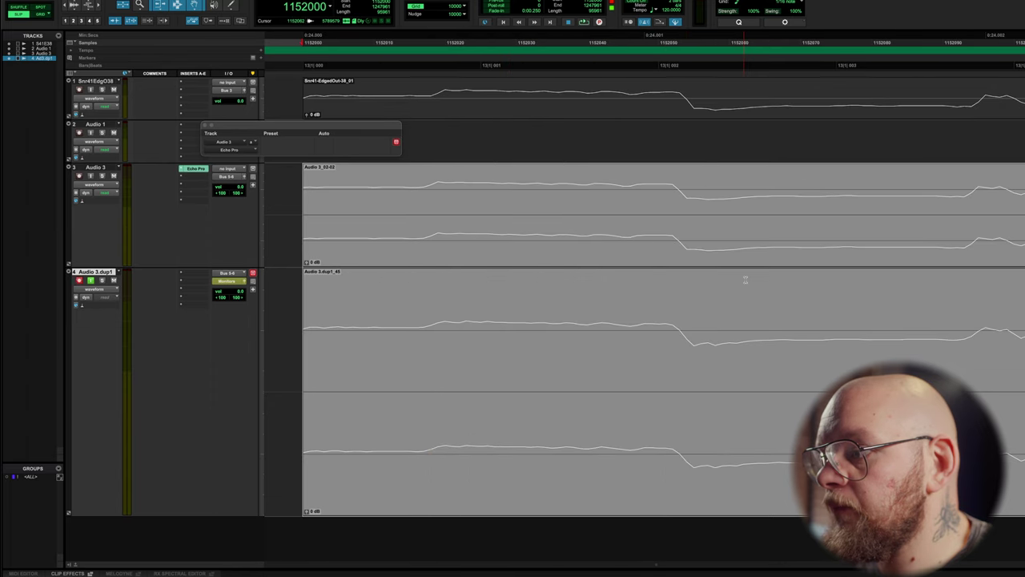
Select the small offset between clip start and the new onset, shown in samples.
click(737, 386)
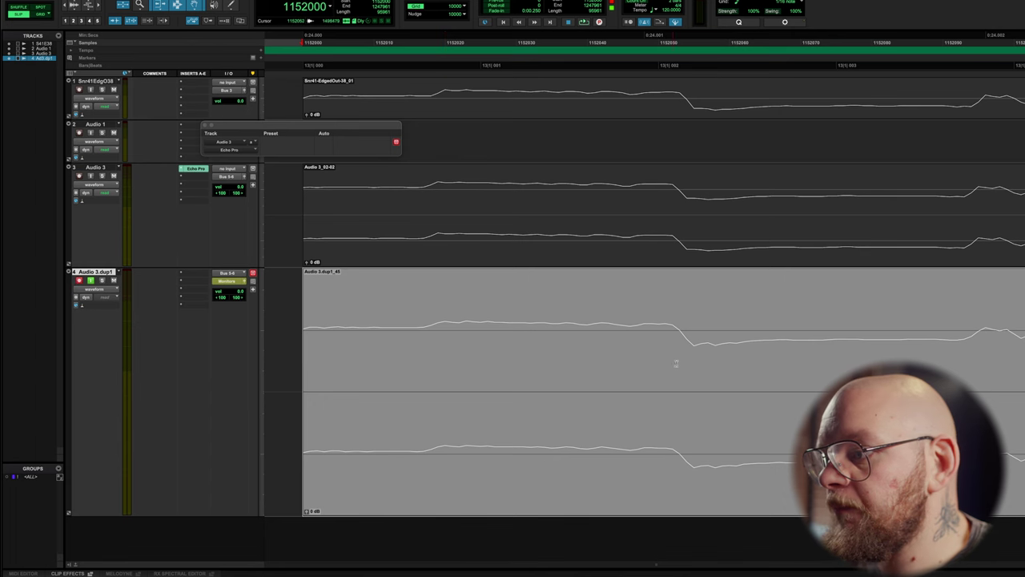
click(103, 65)
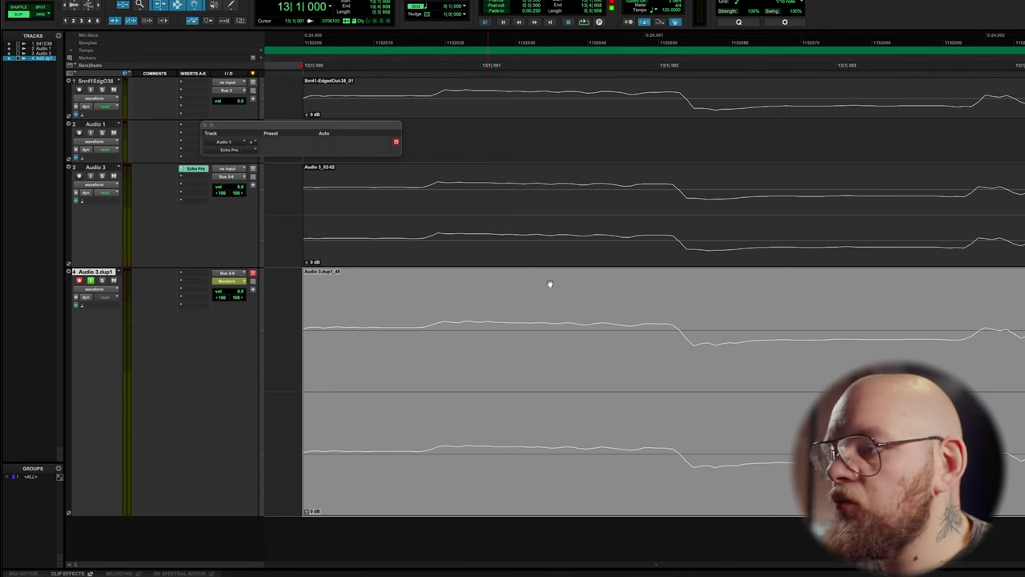
click(692, 357)
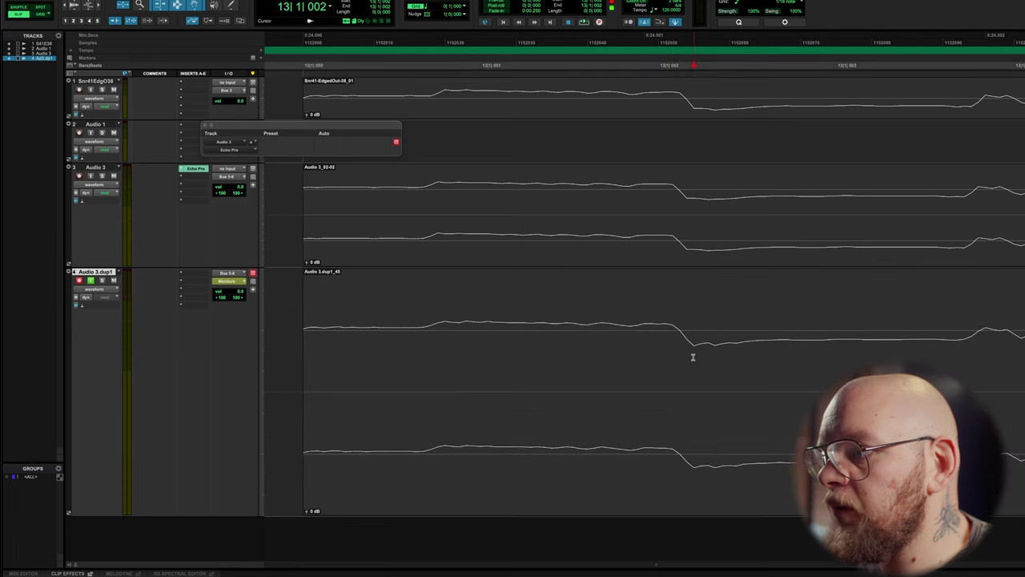
key(shift+Return)
drag(692, 357, 686, 357)
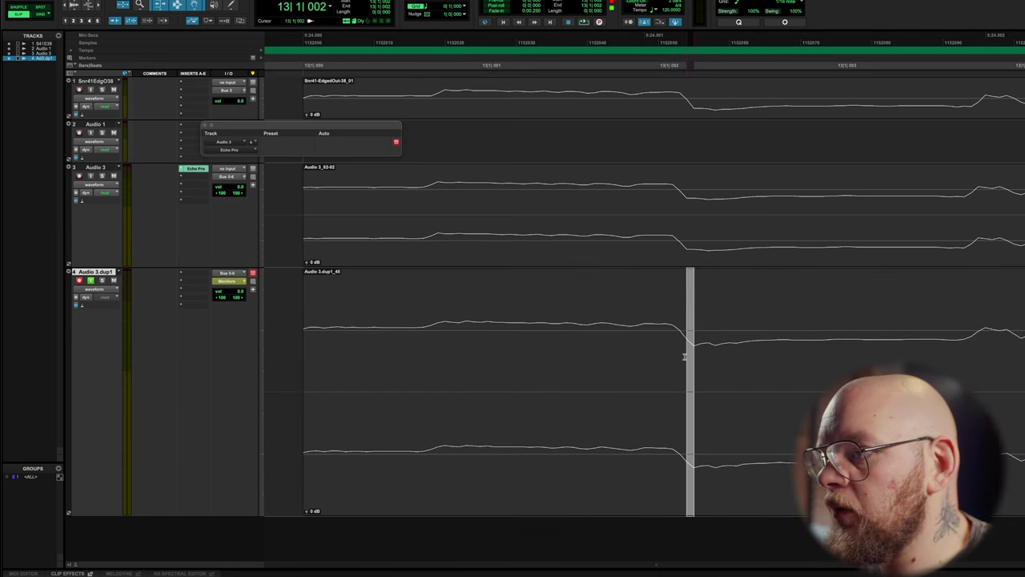
click(84, 44)
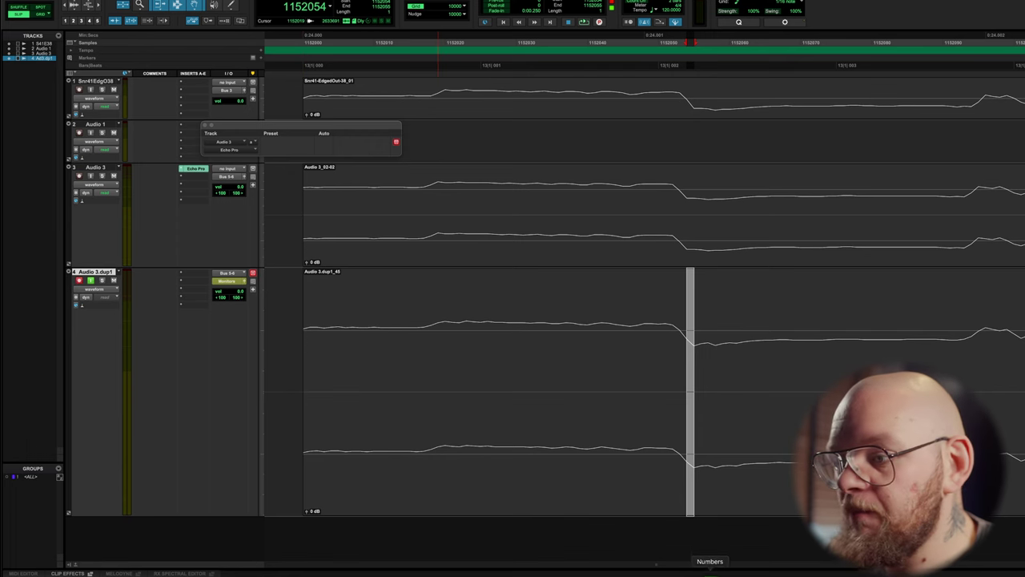
Multiply 1.729 by 48 in Calculator, then compute 84 ÷ 48 = 1.75 ms and close it.
click(401, 573)
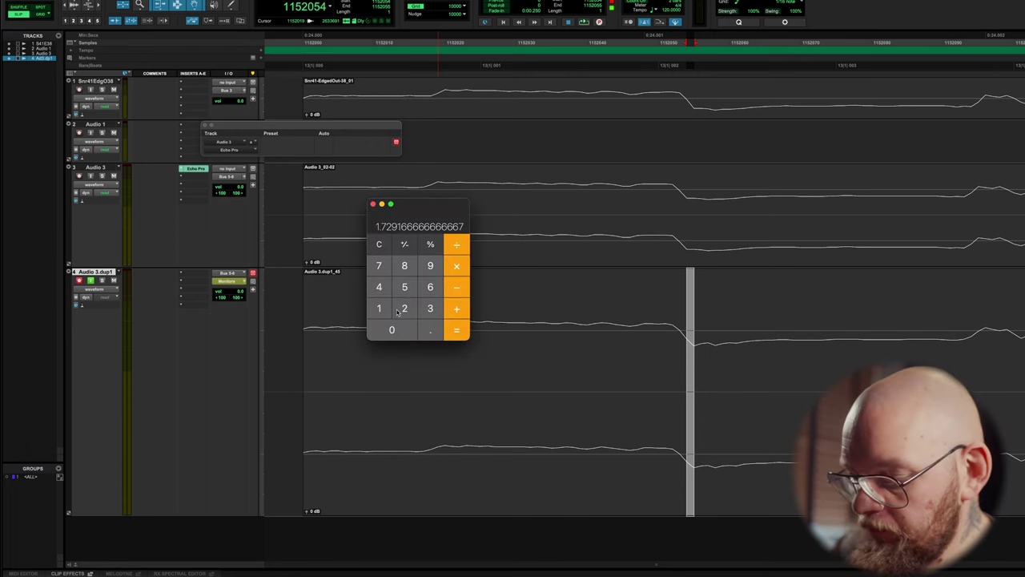
key(asterisk)
text(48)
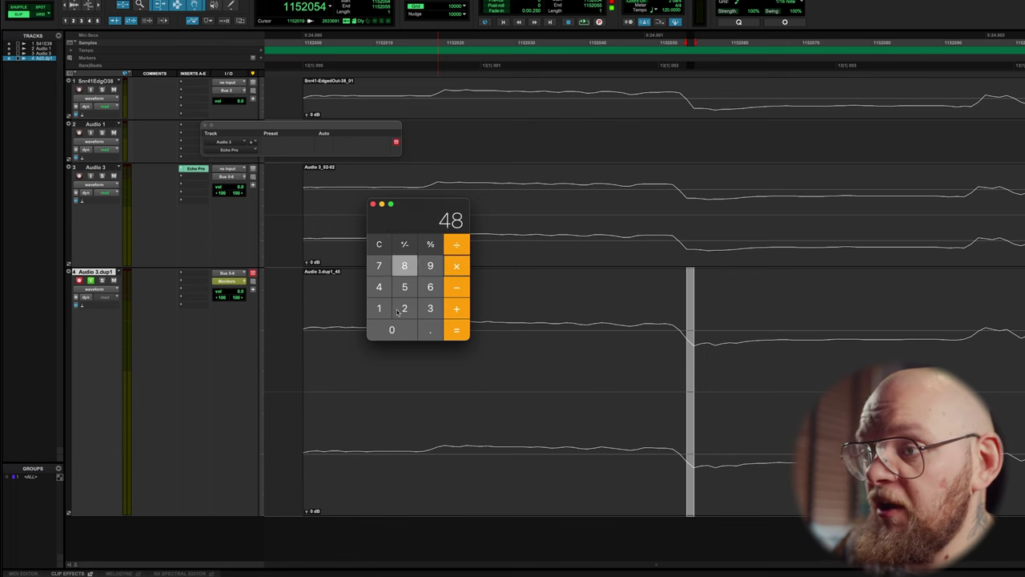
key(Return)
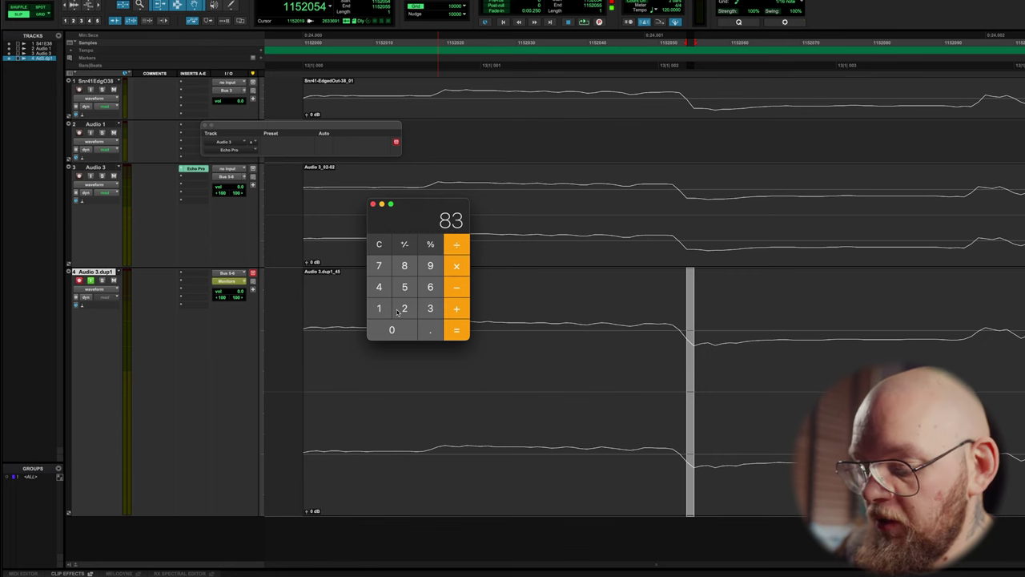
text(84)
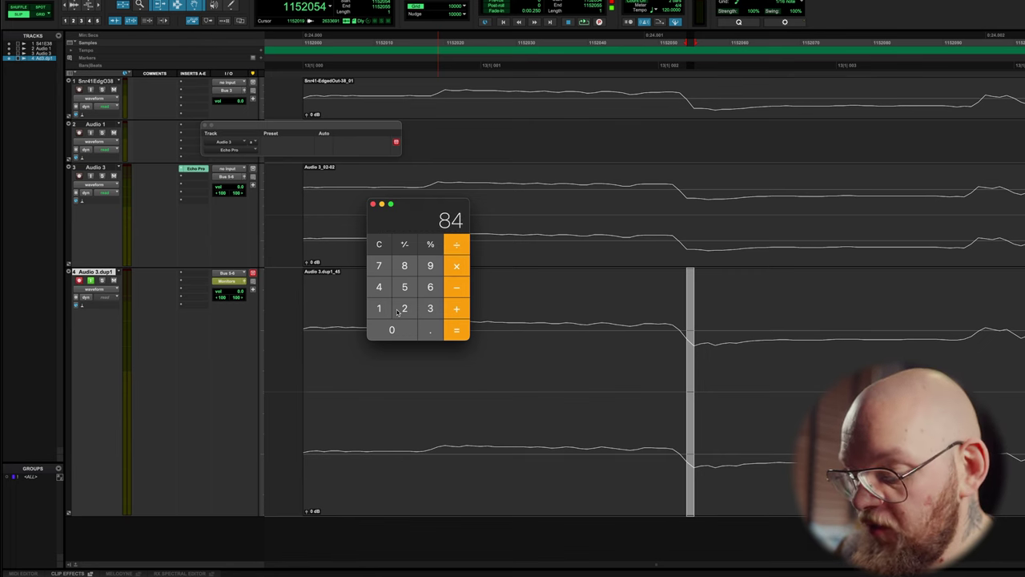
key(slash)
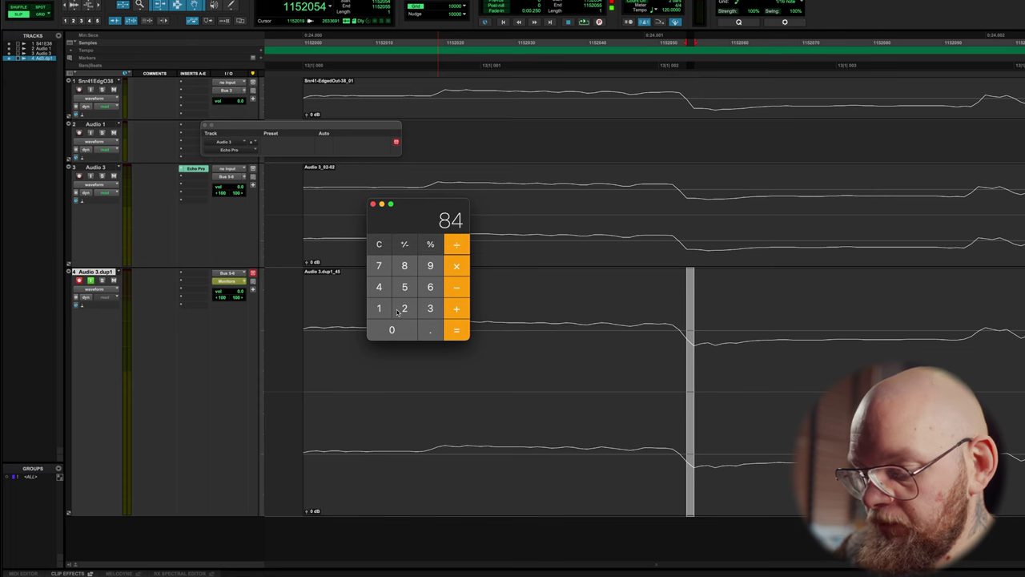
text(48)
key(Return)
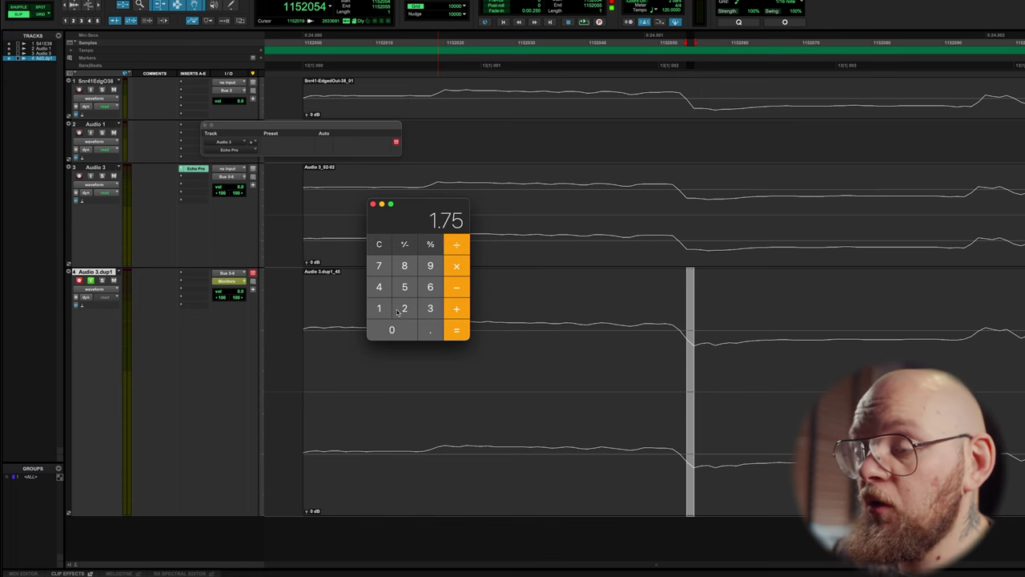
key(super+w)
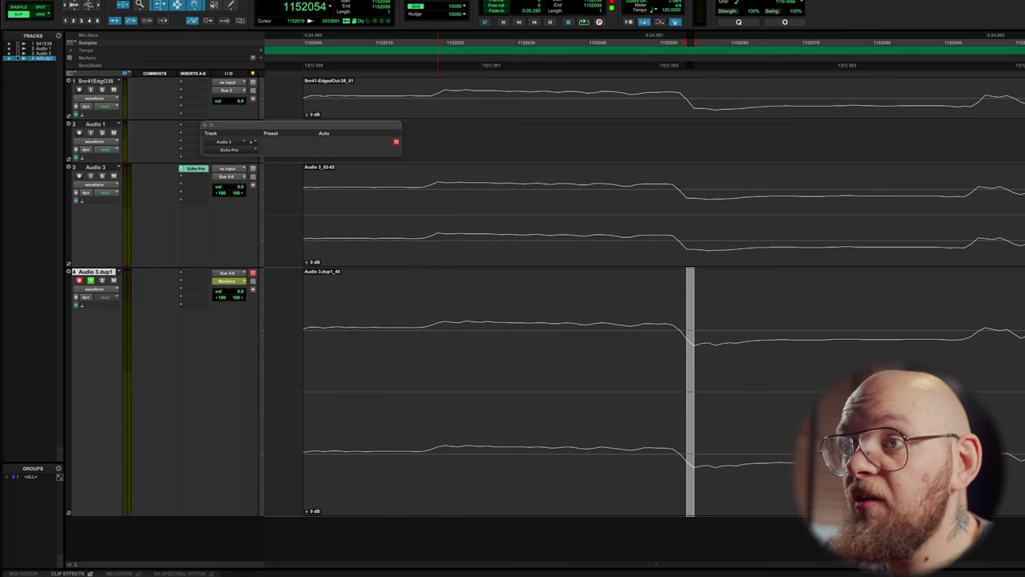
Enter a 1.75 ms H/W Insert Delay for inputs 15 and 16 in I/O Setup.
click(276, 30)
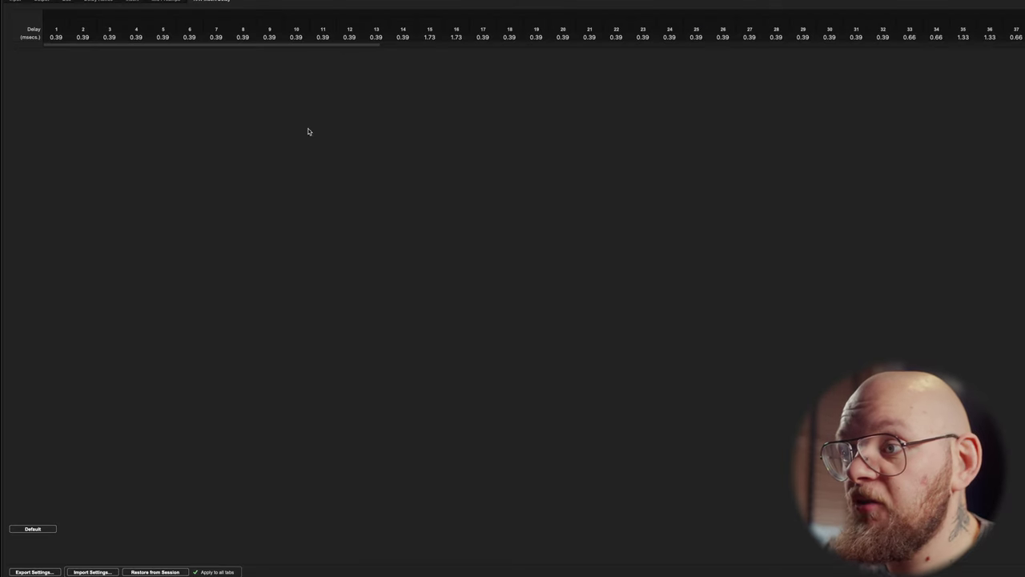
click(430, 37)
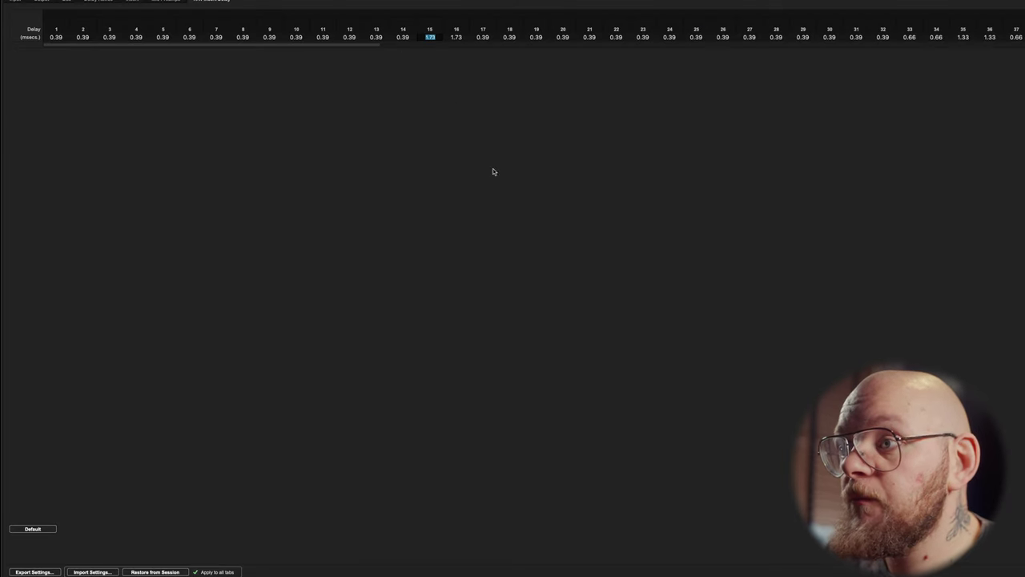
text(1.75)
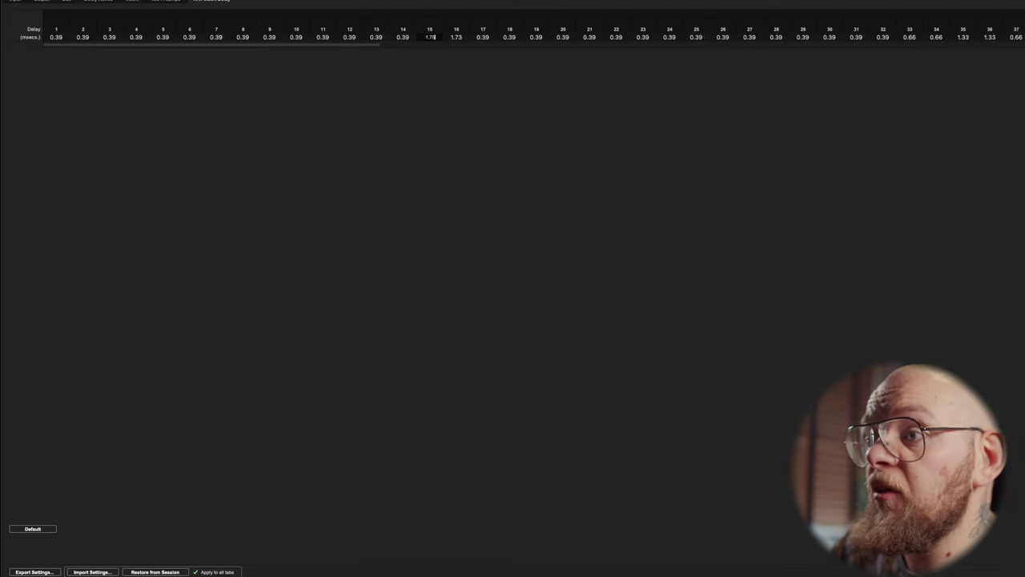
key(Tab)
text(1.75)
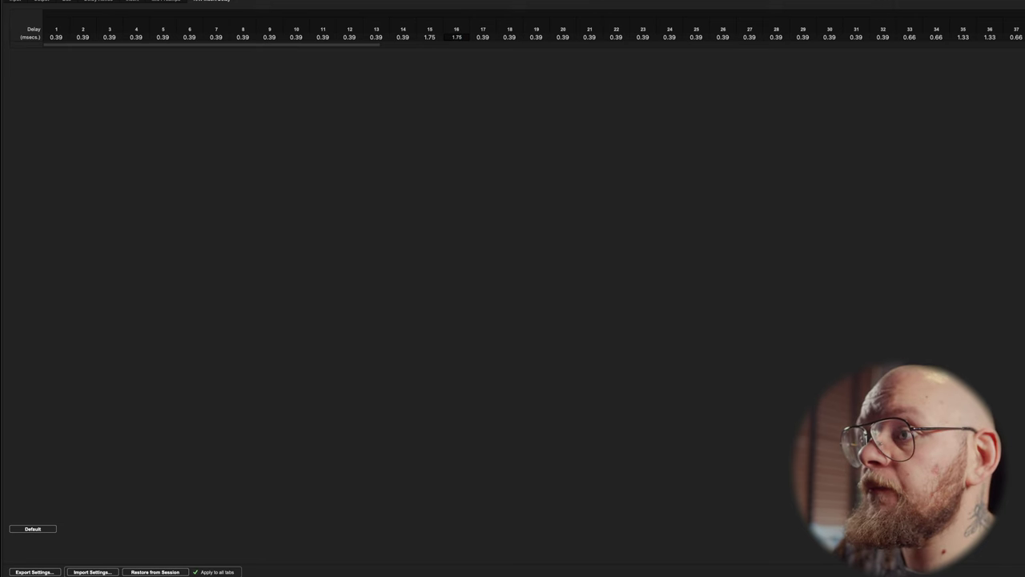
key(Return)
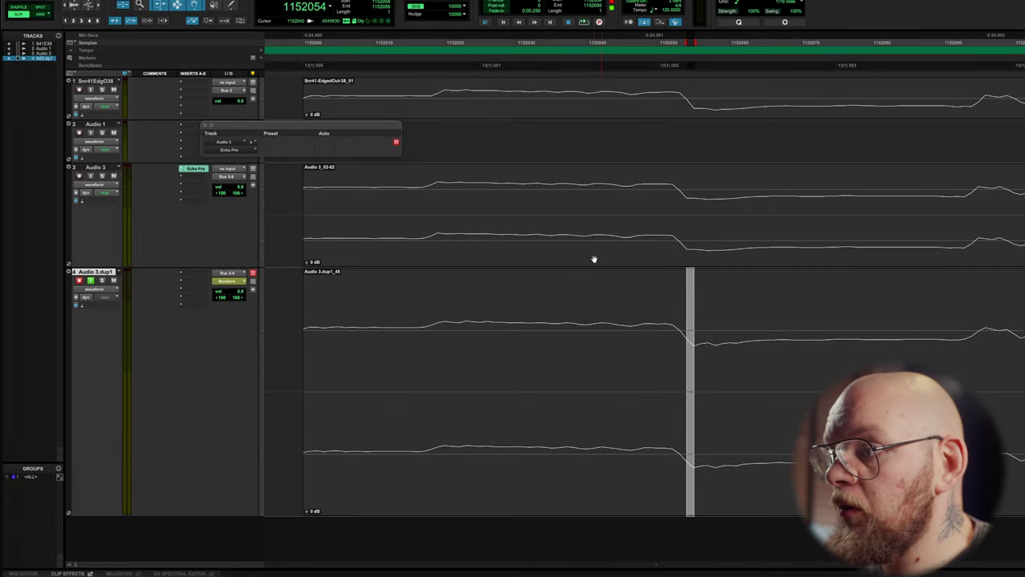
click(595, 259)
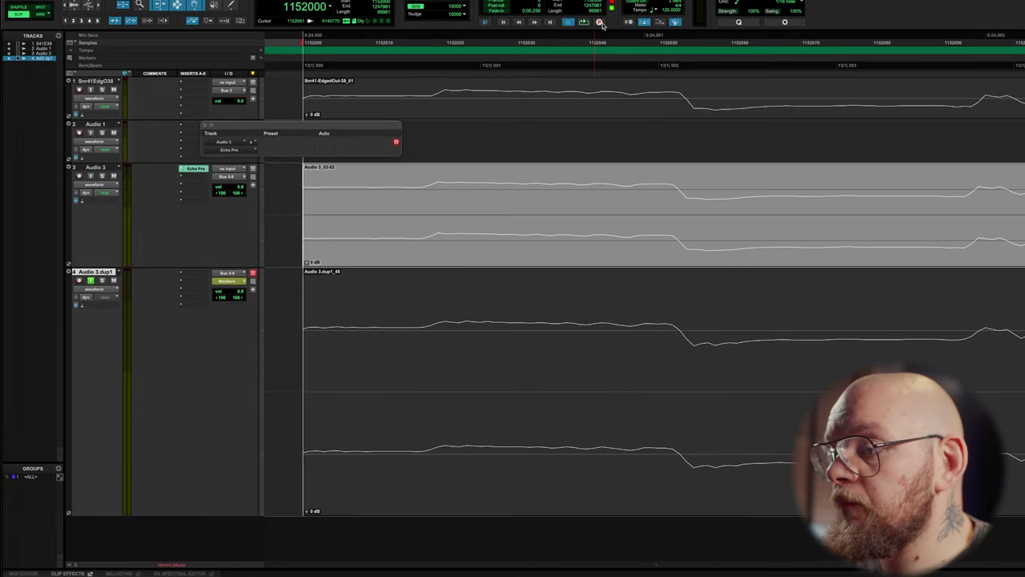
Record take Audio 3.dup1_46 and zoom in on the clip starts to confirm exact alignment.
click(601, 23)
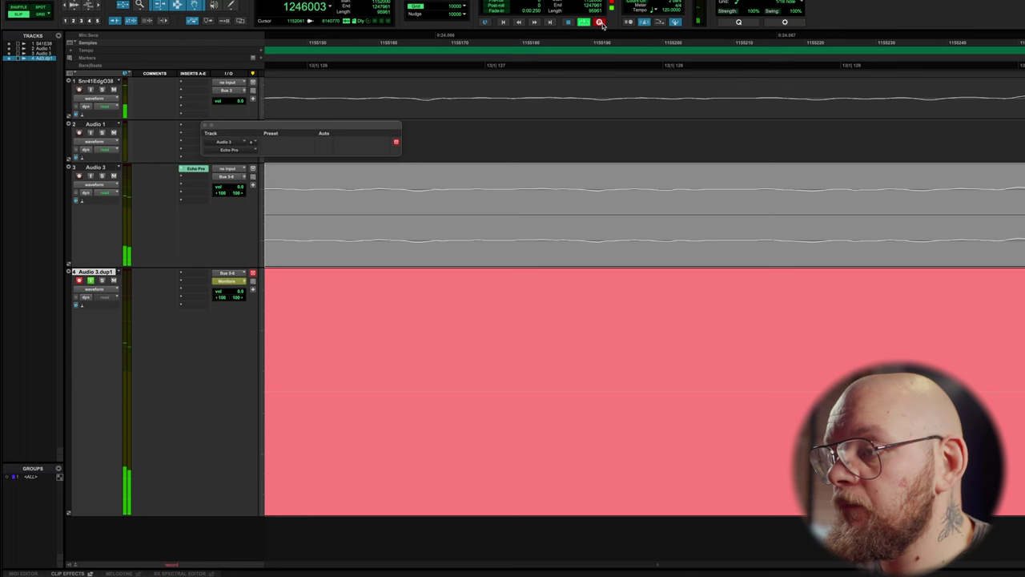
key(space)
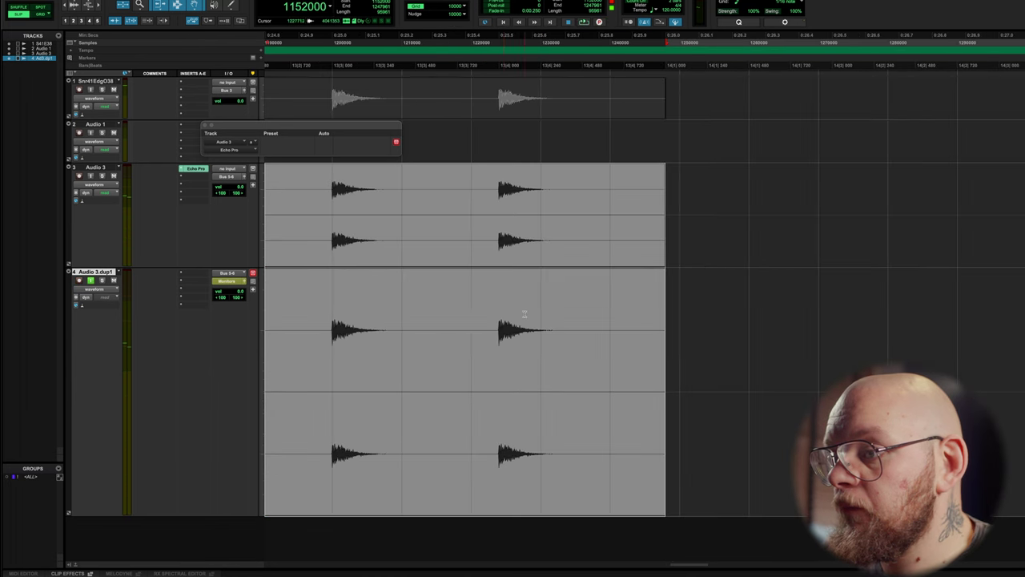
key(super+bracketleft)
key(super+bracketleft)
key(super+bracketright)
key(super+bracketright)
key(super+bracketright)
key(super+bracketright)
key(super+bracketright)
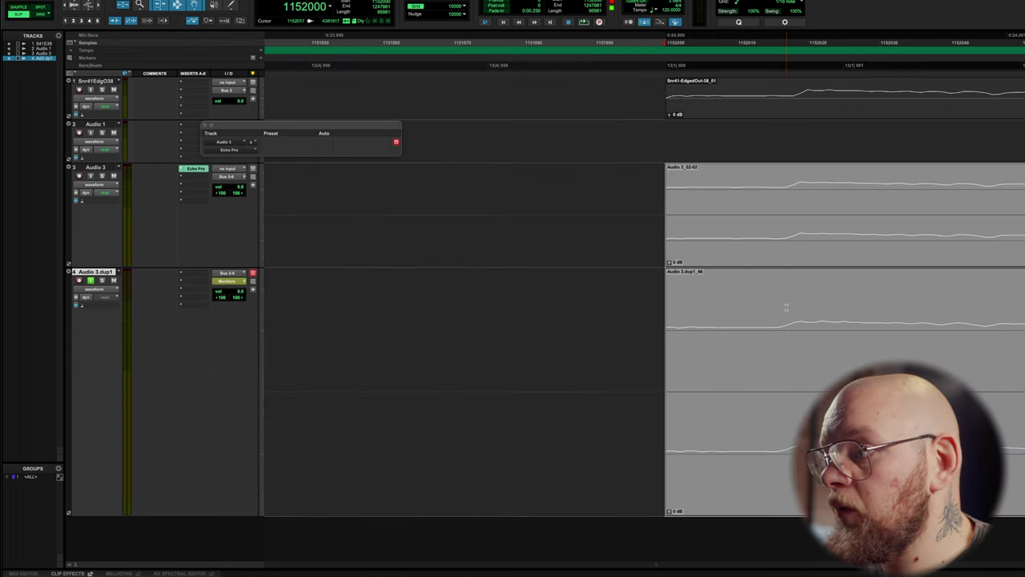
scroll(787, 307, right, 5)
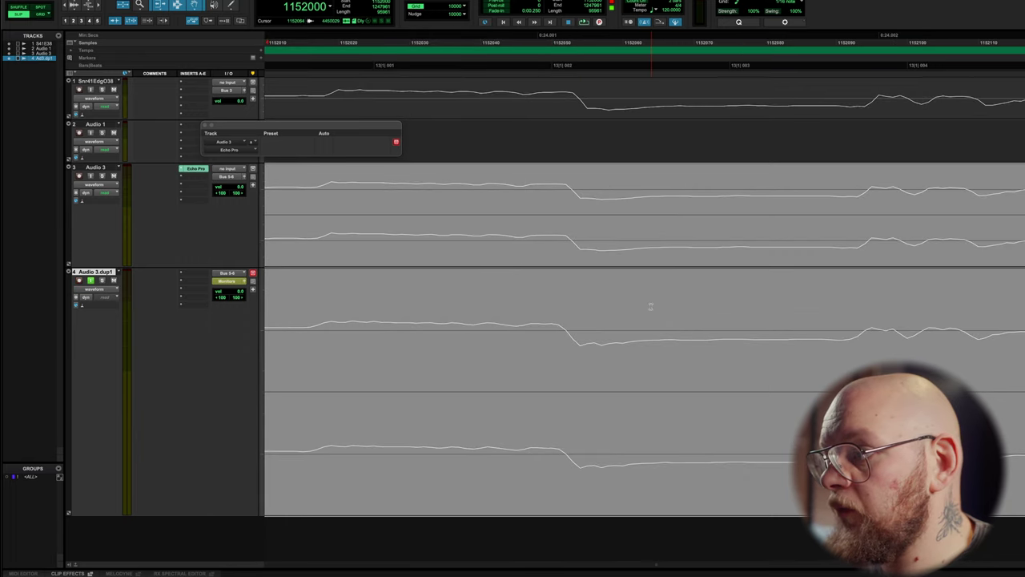
key(super+bracketleft)
key(super+bracketleft)
key(super+bracketleft)
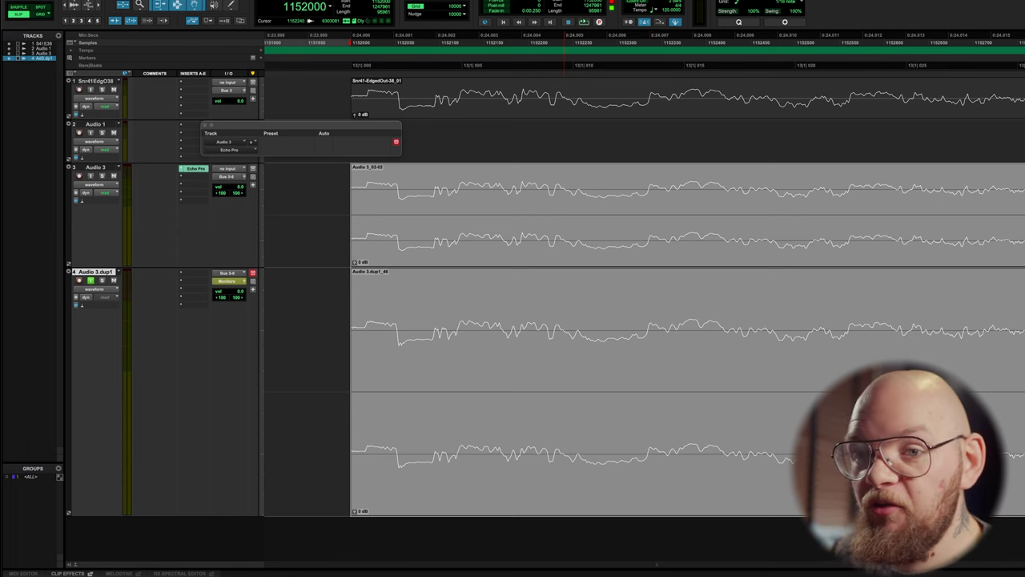
click(268, 0)
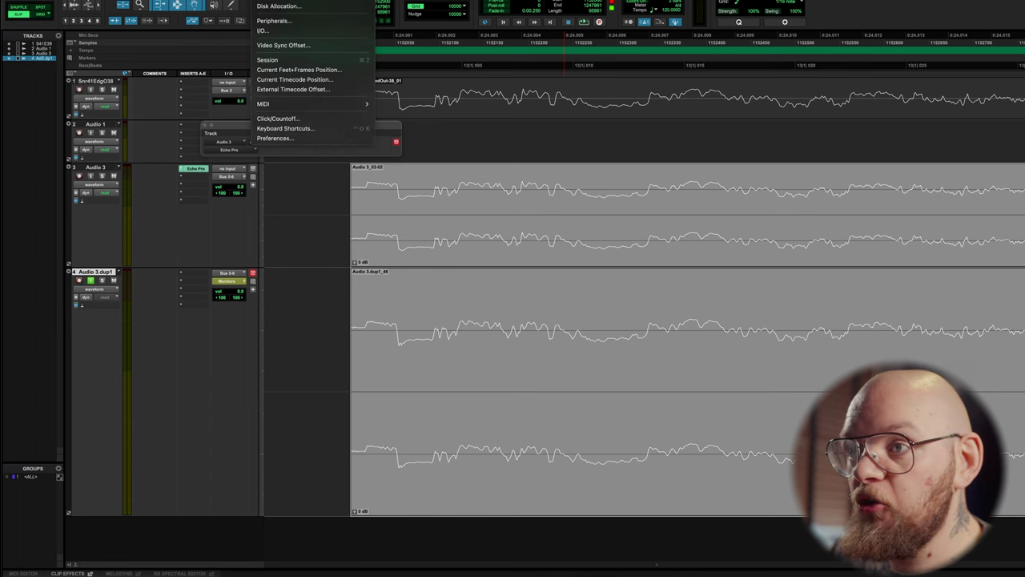
click(291, 33)
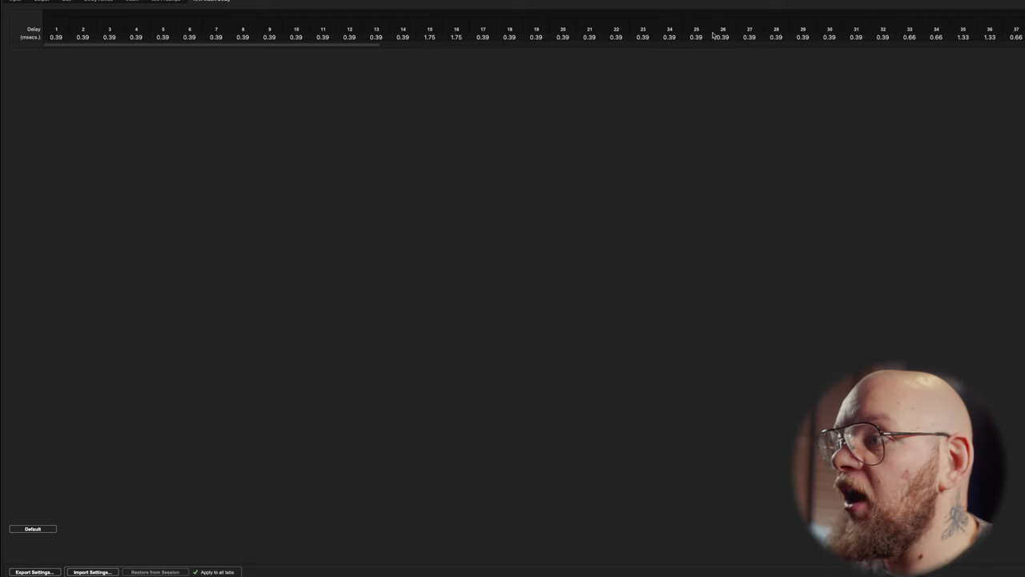
scroll(757, 40, right, 4)
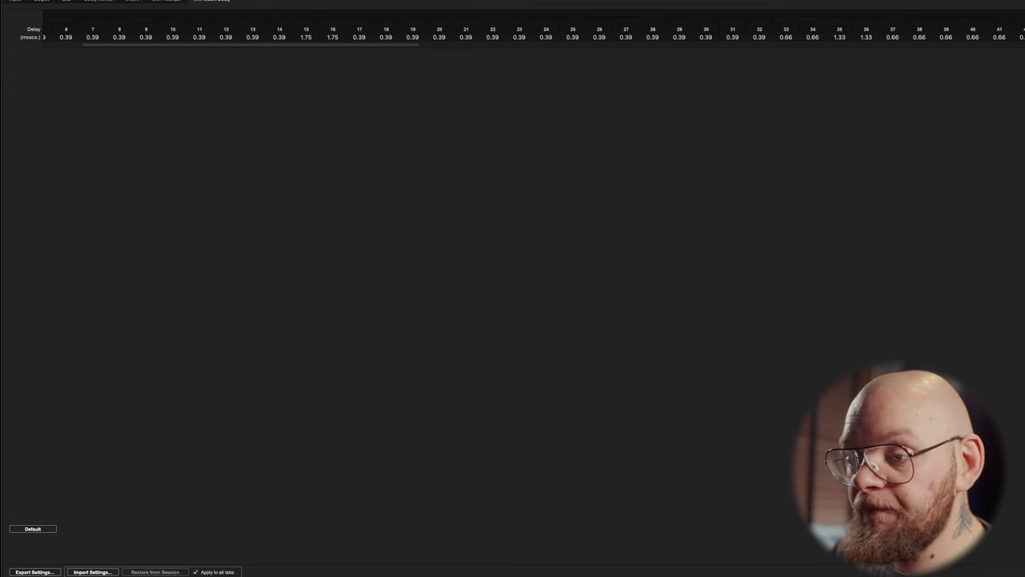
scroll(750, 24, right, 2)
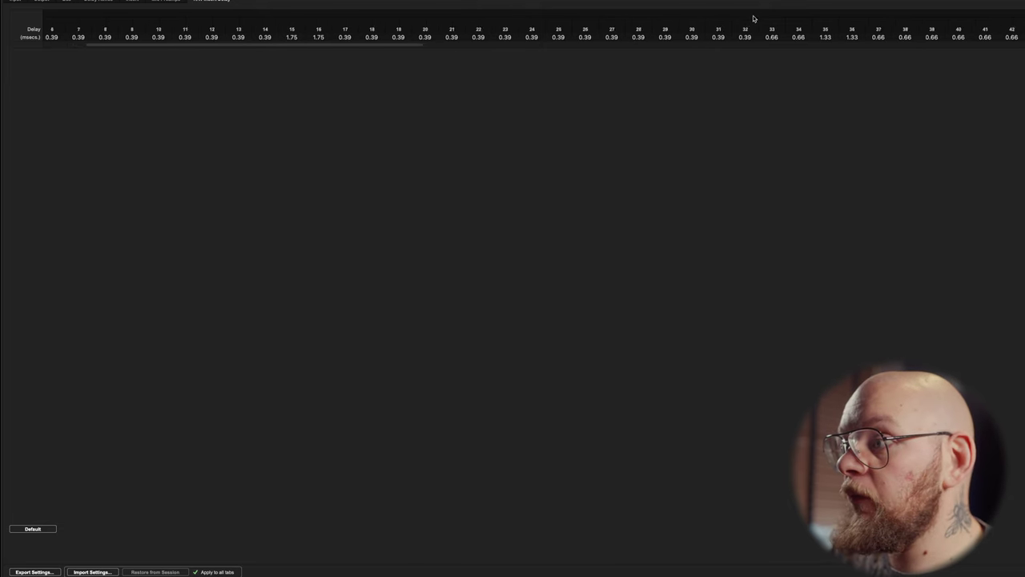
scroll(745, 36, right, 3)
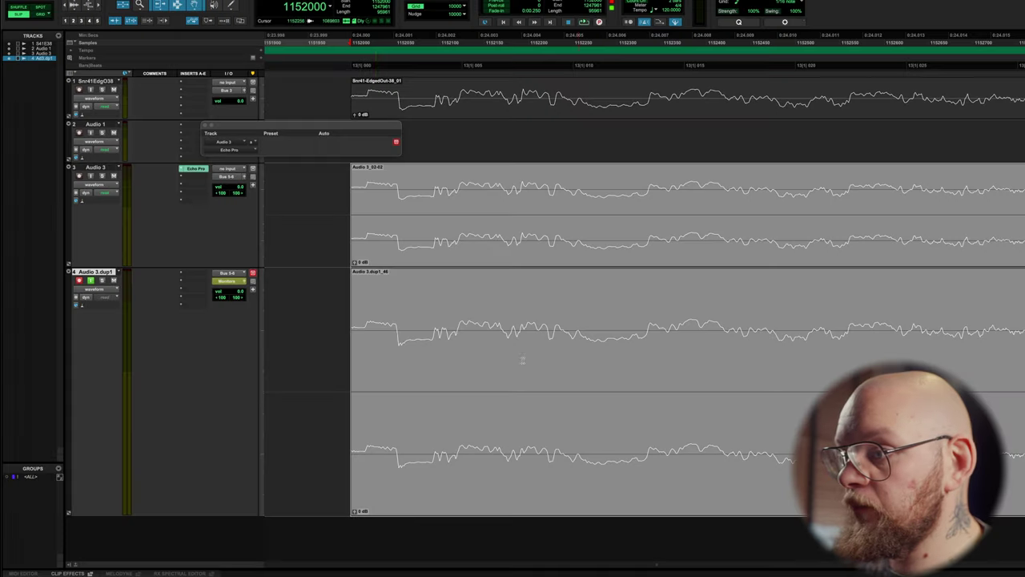
Bring up the insert plug-in menu from an empty insert slot on the Audio 3 track.
scroll(331, 320, left, 3)
scroll(333, 319, down, 5)
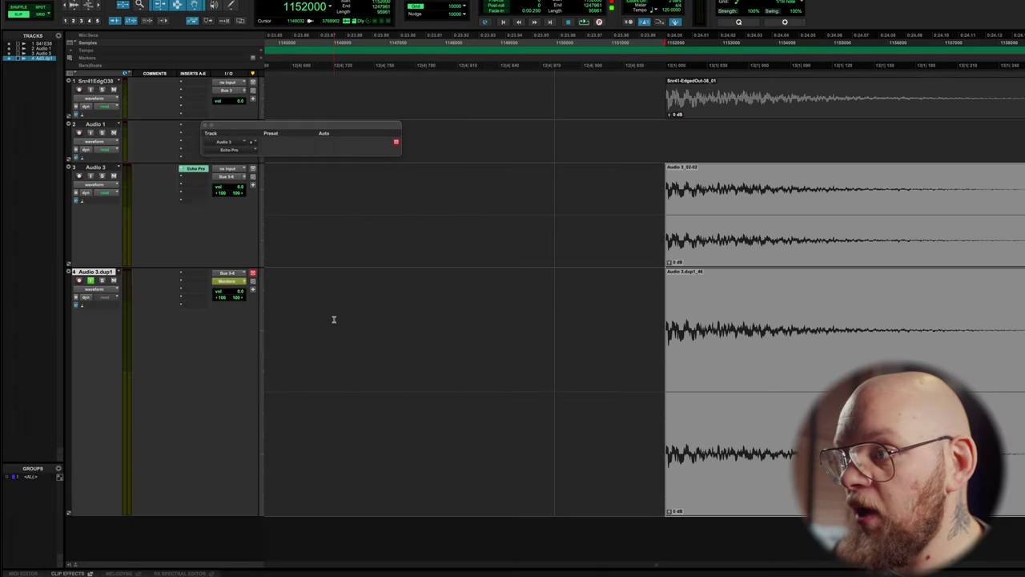
scroll(335, 319, down, 3)
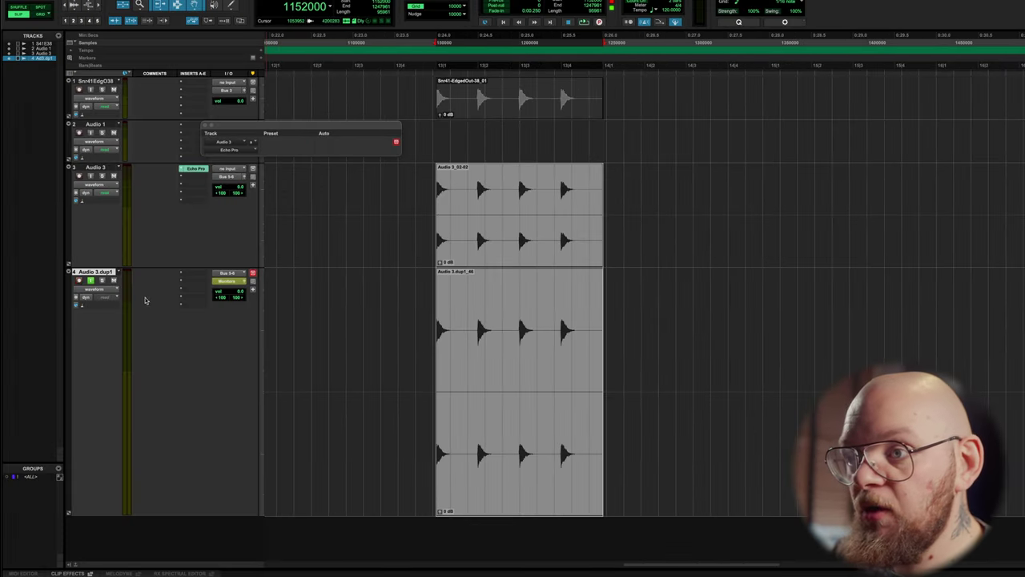
click(184, 170)
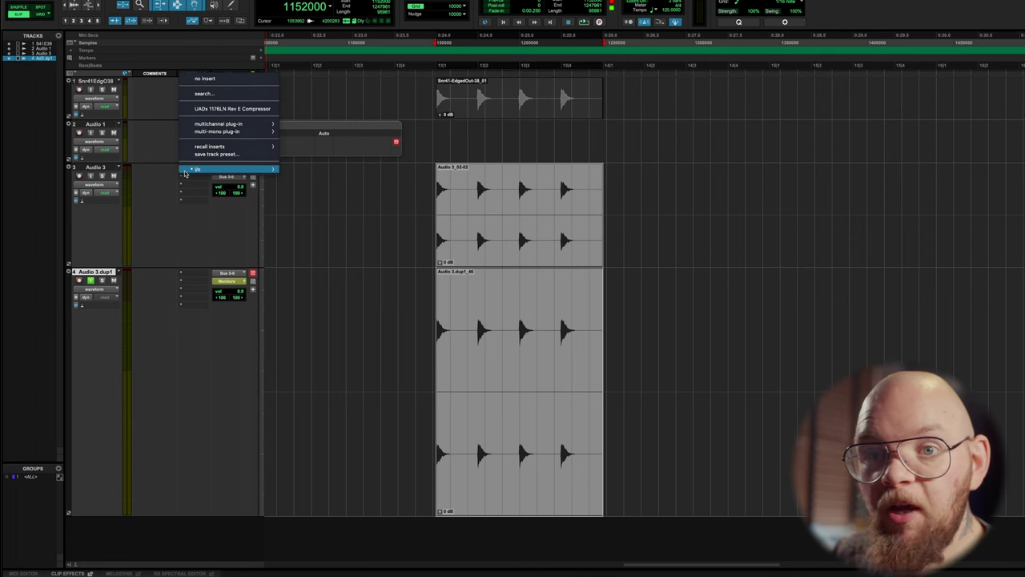